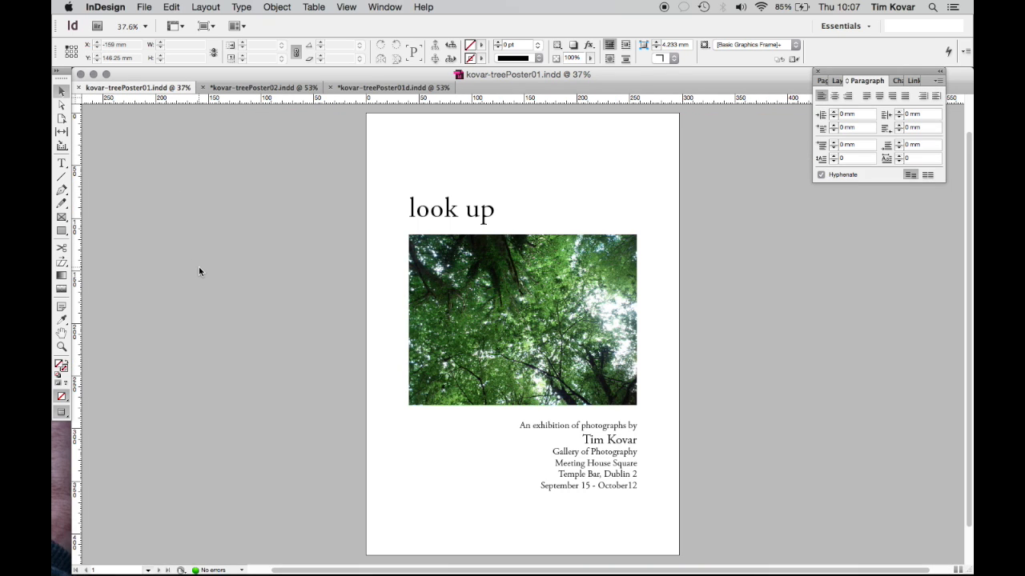
# Switch to Finder and examine the poster project folder, its InDesign files and the images inside the exhibitionPoster-images folder
pyautogui.moveTo(209, 563)
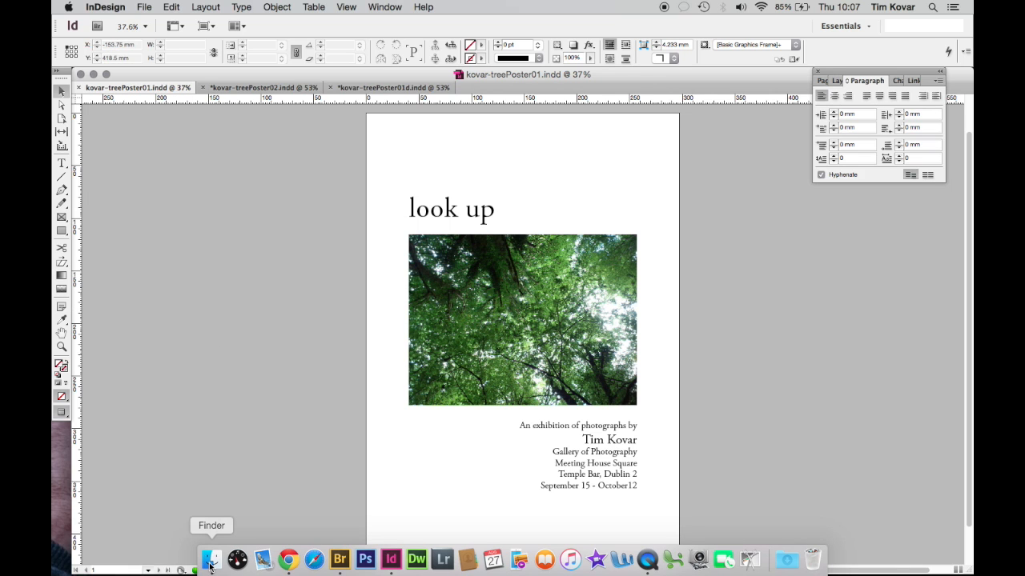
pyautogui.click(209, 564)
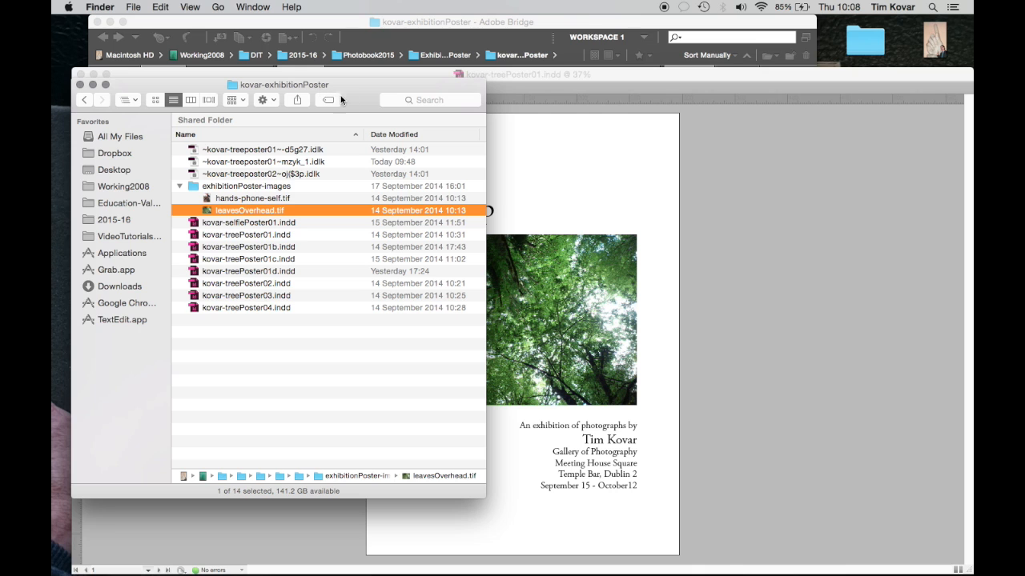
pyautogui.click(180, 187)
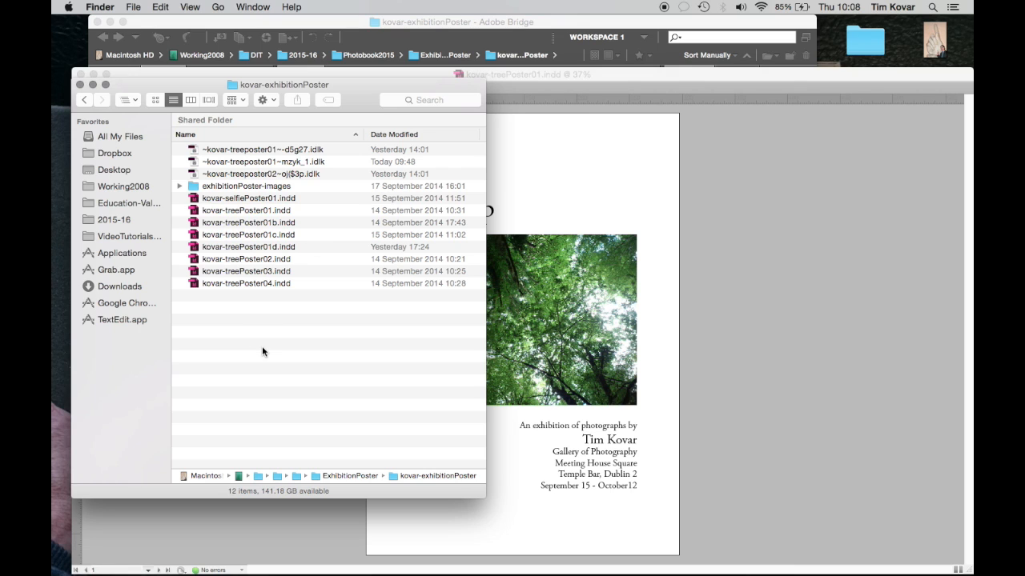
pyautogui.click(213, 201)
pyautogui.click(216, 211)
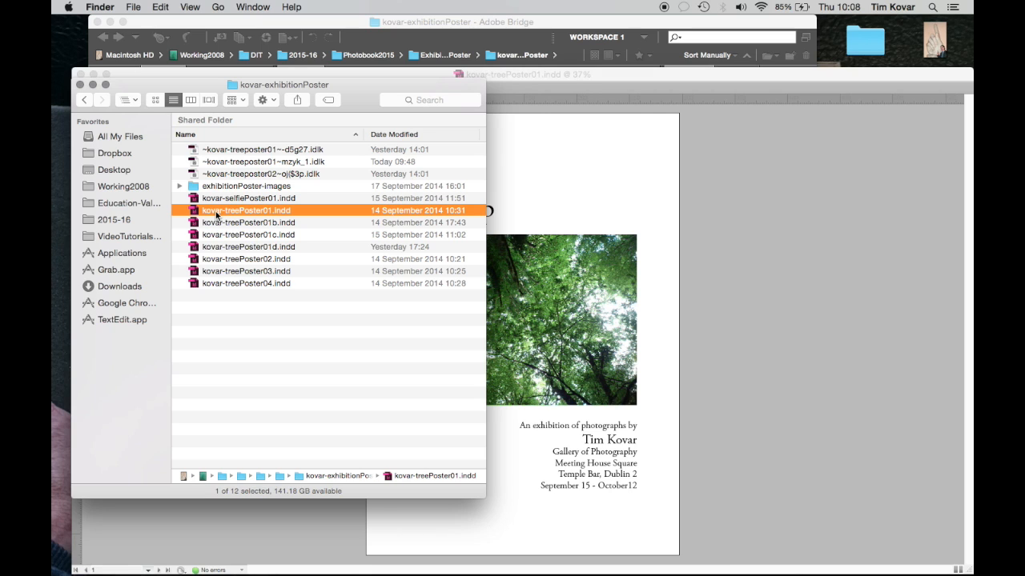
pyautogui.click(216, 259)
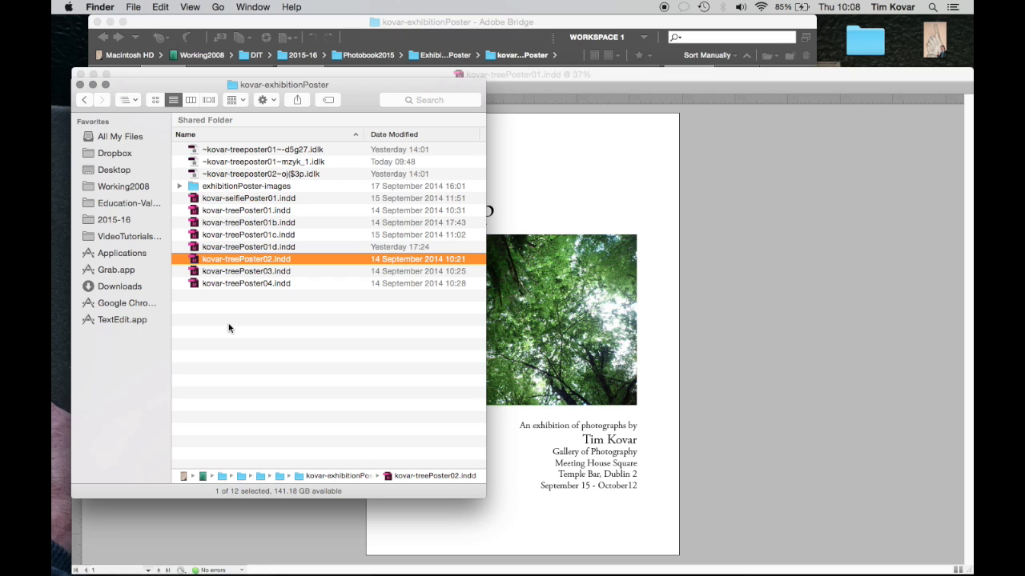
pyautogui.click(226, 188)
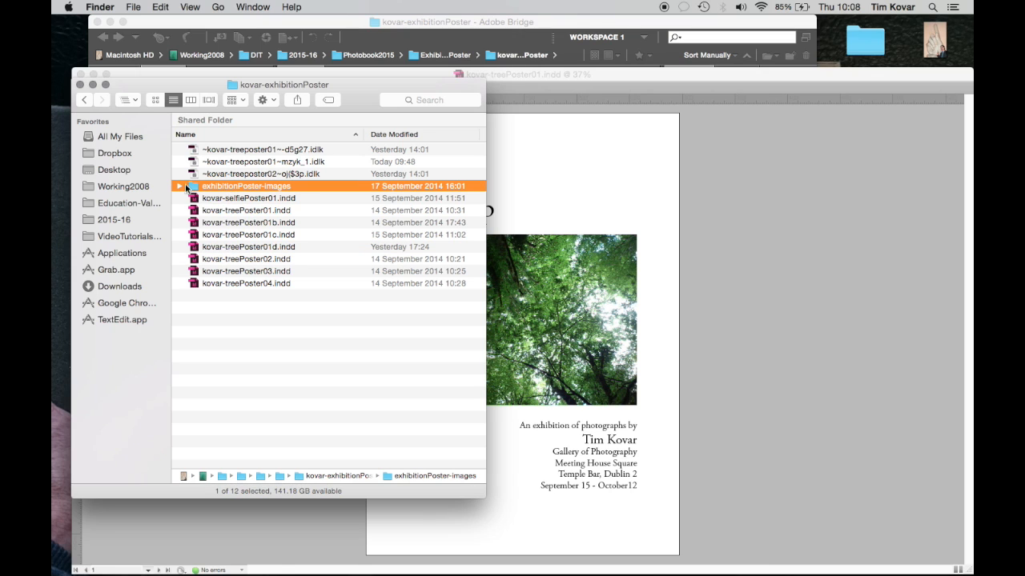
pyautogui.click(179, 186)
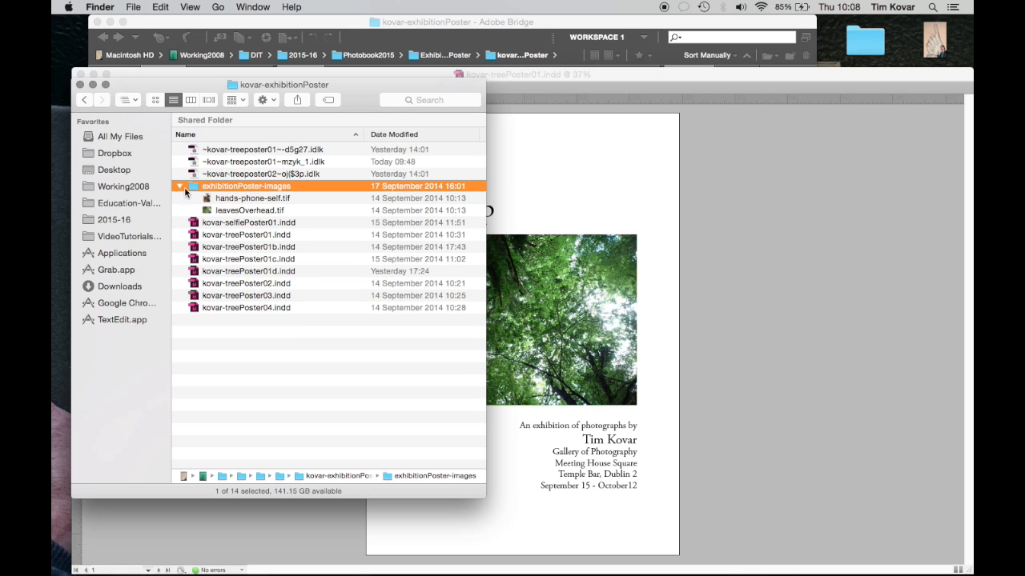
pyautogui.click(291, 210)
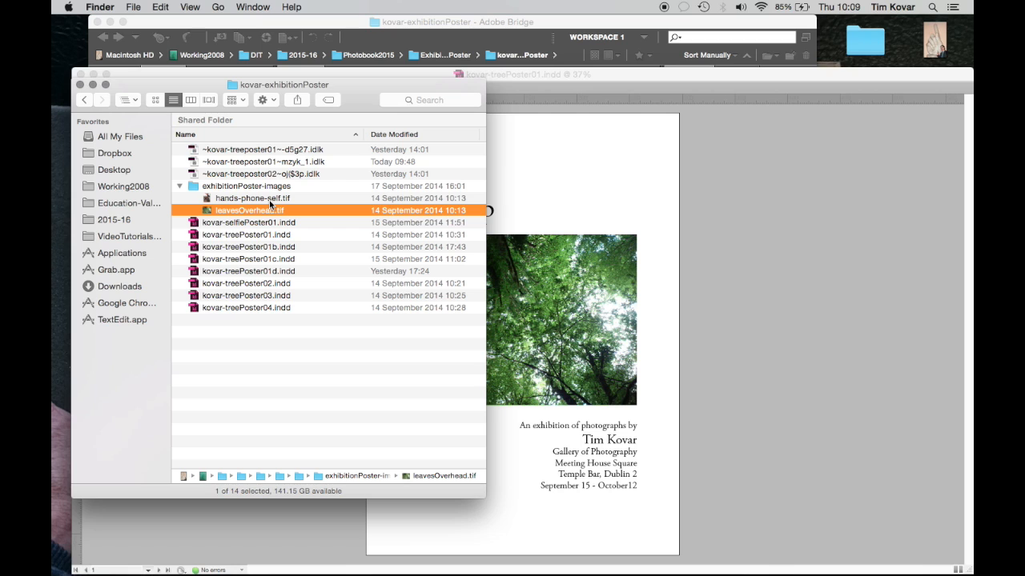
pyautogui.click(179, 186)
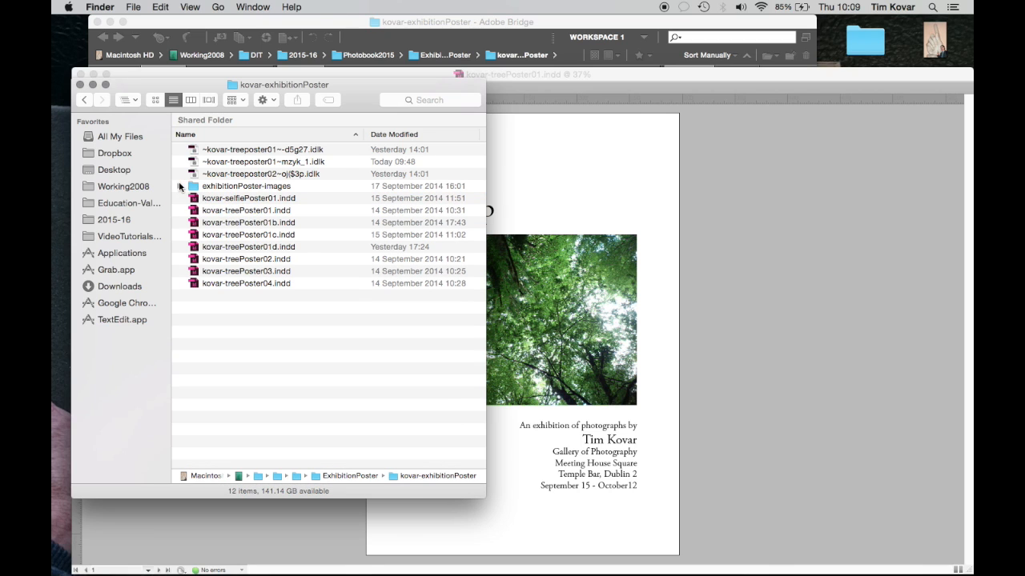
# Switch back to InDesign and examine the "look up" title frame and the exhibition details frame, including their paragraph alignment
pyautogui.click(842, 198)
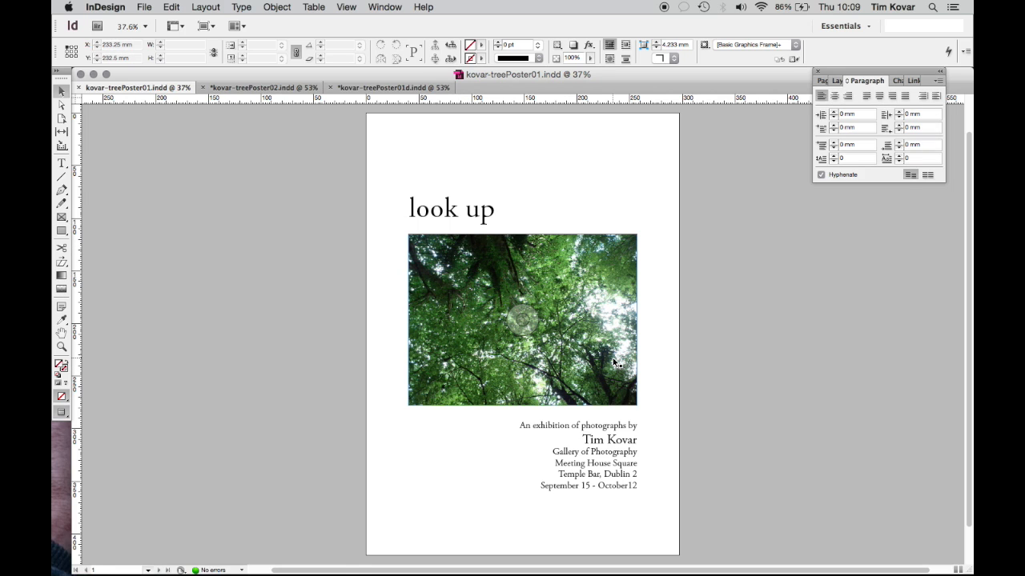
pyautogui.click(475, 217)
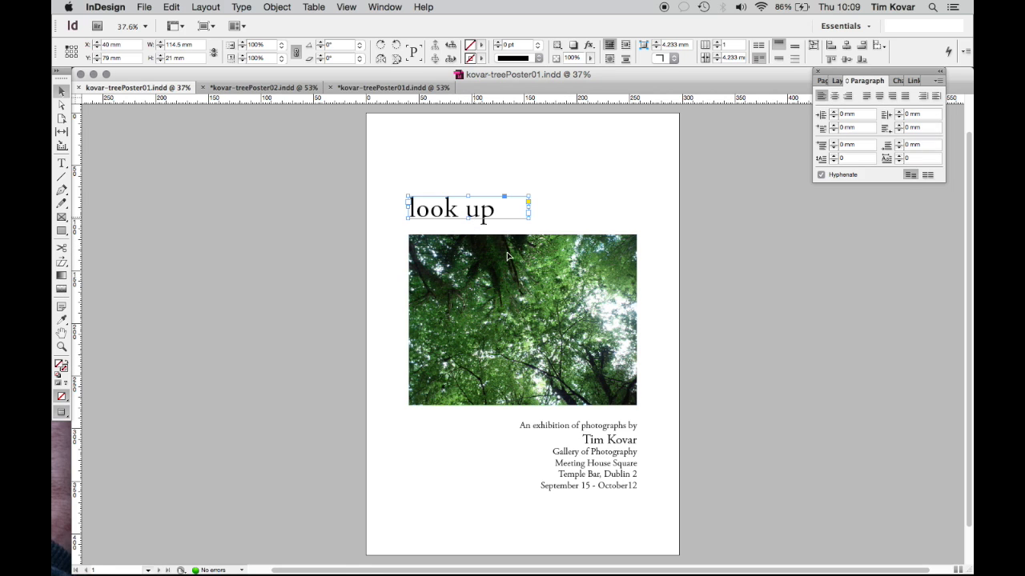
pyautogui.click(617, 475)
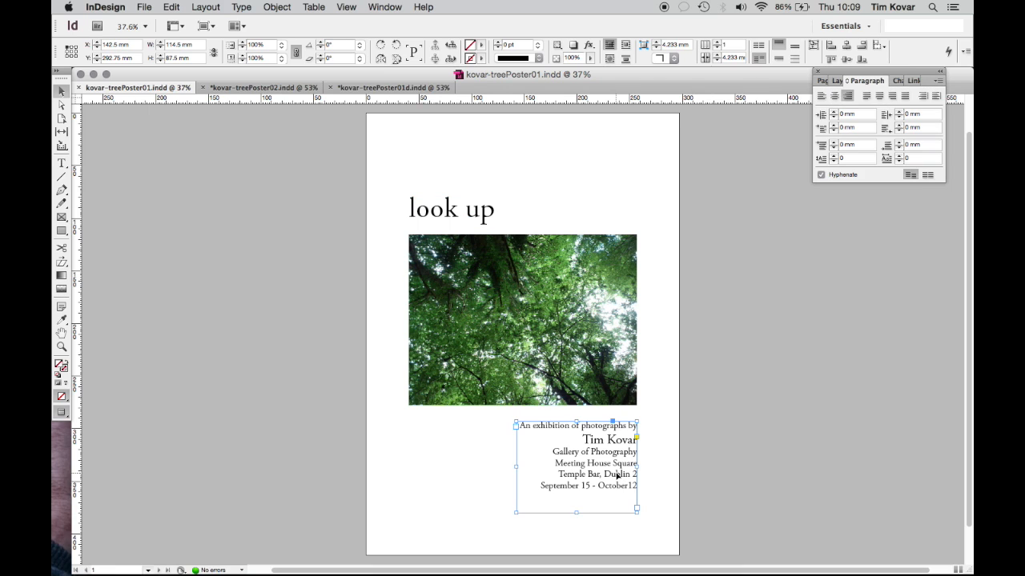
pyautogui.click(471, 446)
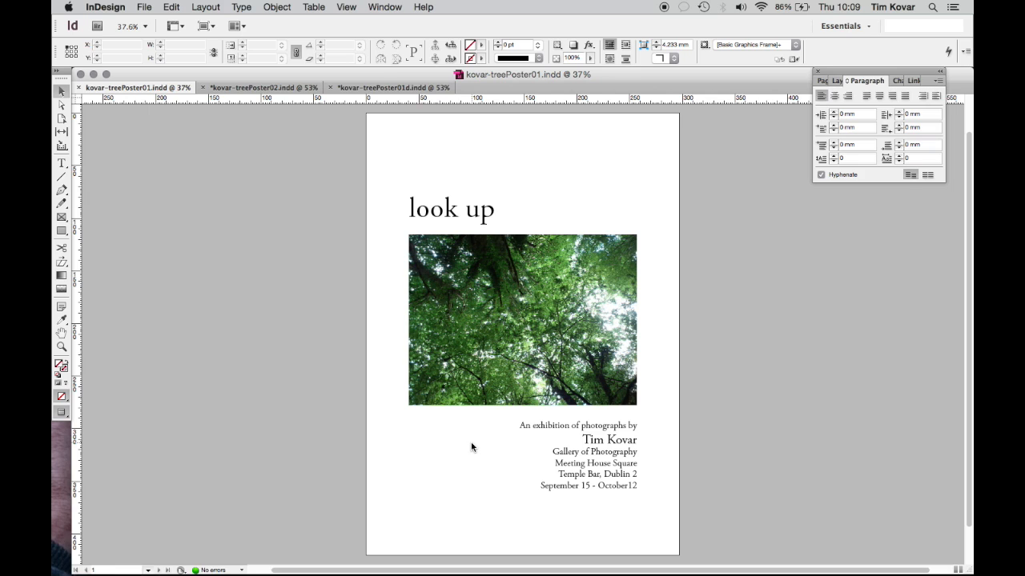
pyautogui.click(446, 210)
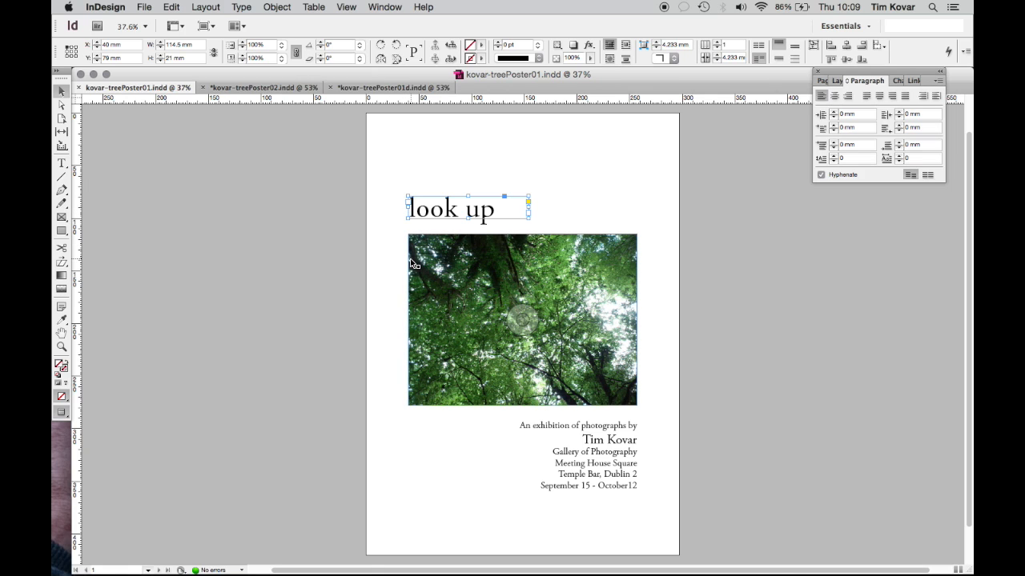
pyautogui.click(631, 432)
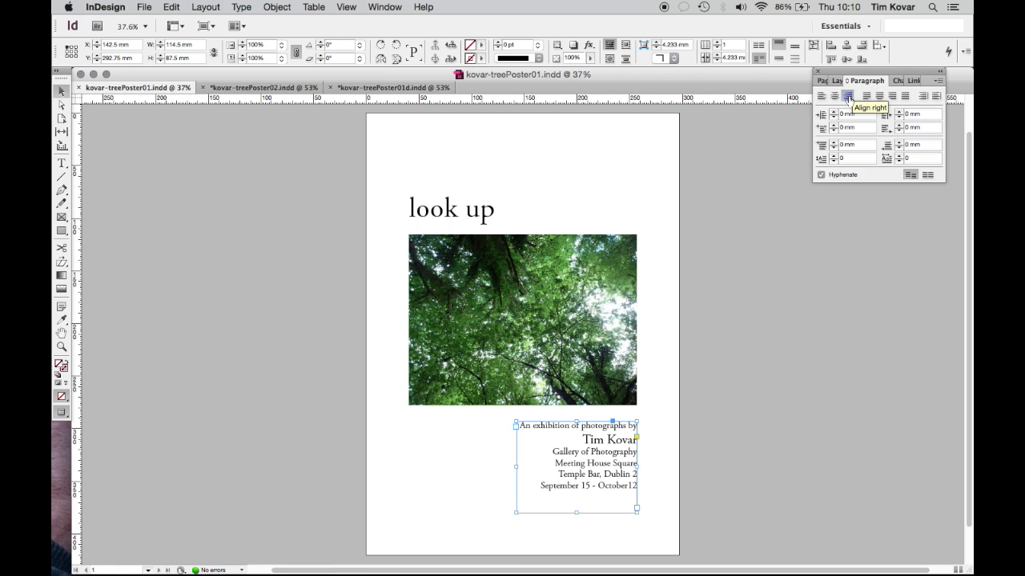
# Centre-align the text of the exhibition details frame below the photo and deselect it
pyautogui.click(61, 163)
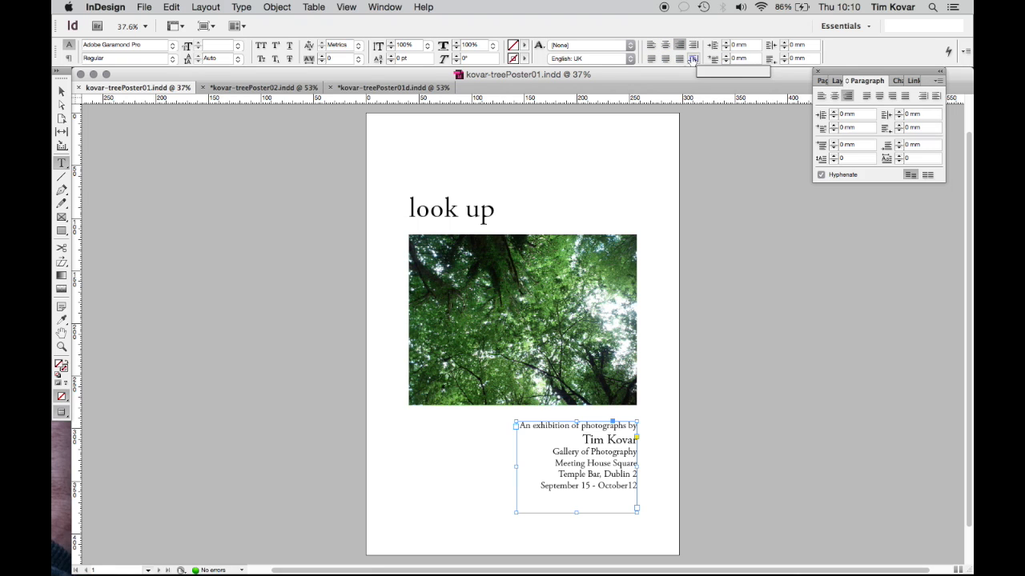
pyautogui.click(665, 46)
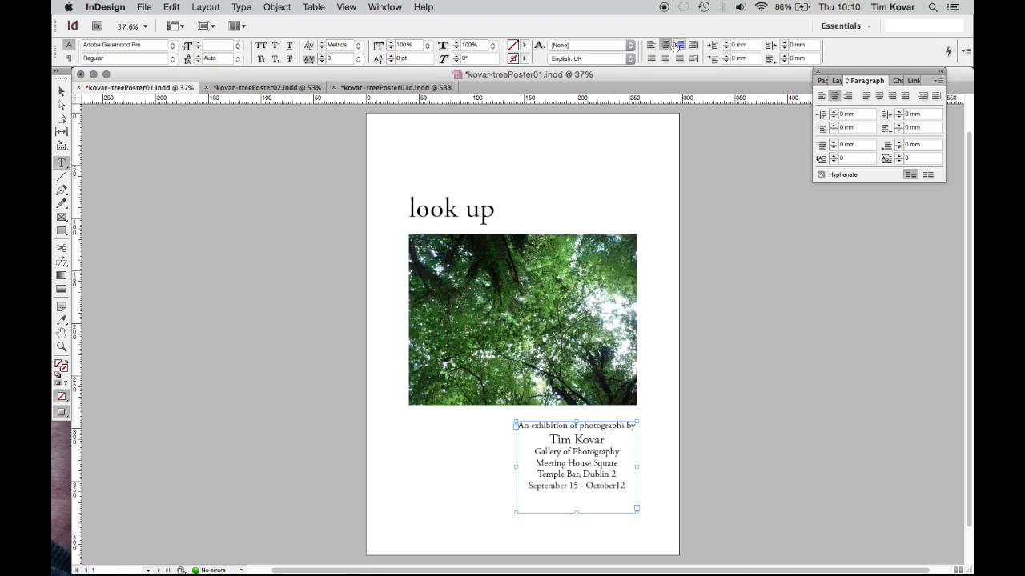
pyautogui.press('shift+super+a')
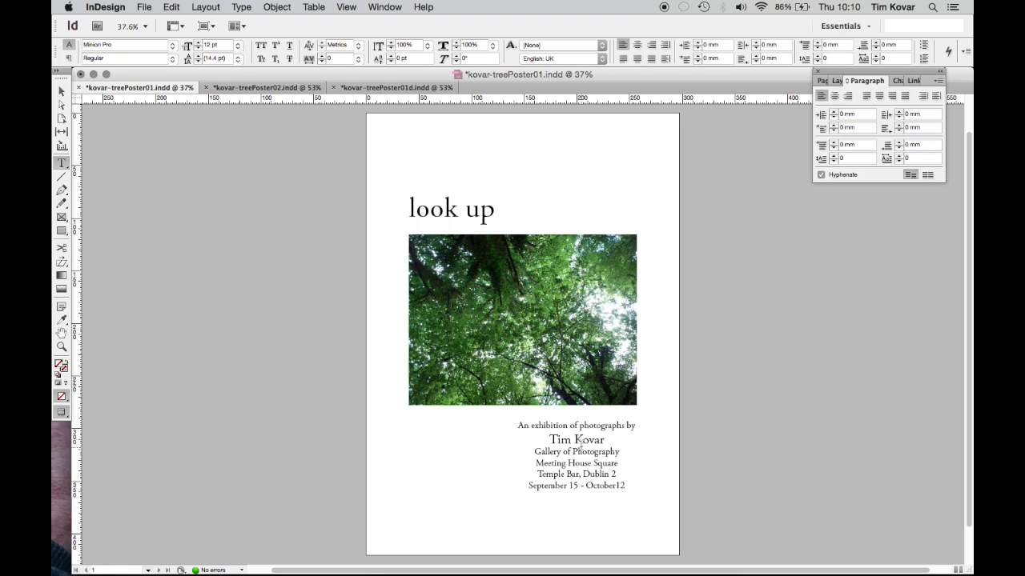
# Right-align all lines of the exhibition details text below the photo
pyautogui.click(624, 487)
pyautogui.moveTo(624, 487); pyautogui.dragTo(517, 423)
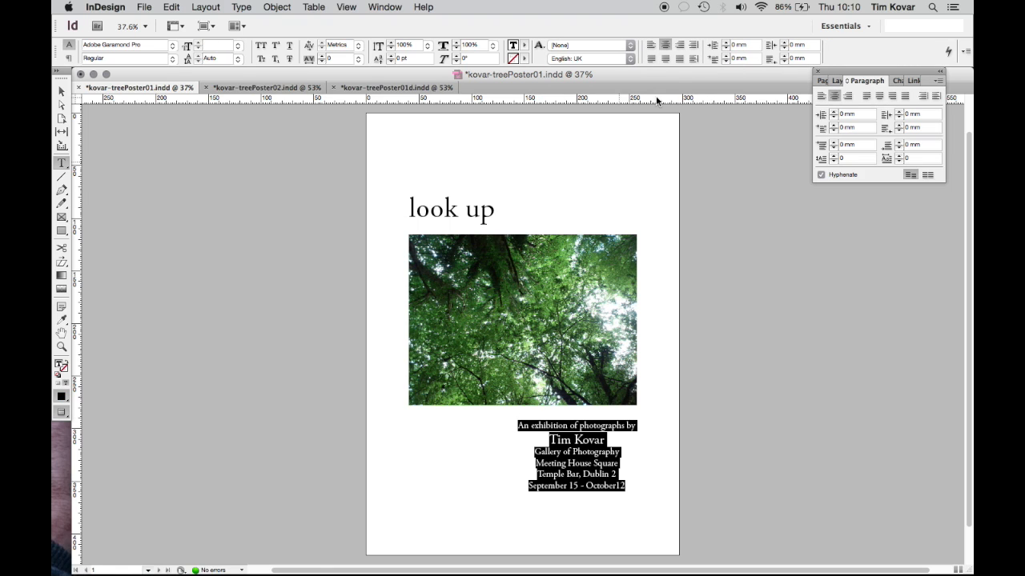
pyautogui.click(680, 45)
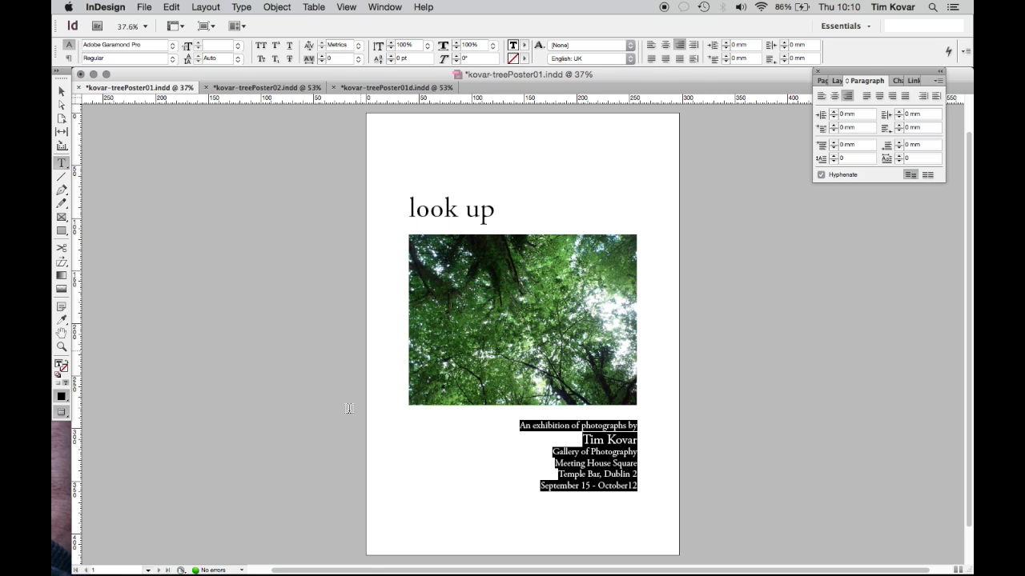
# Examine the other two open poster layouts and check the text formatting of the full-bleed poster's "look up" title
pyautogui.click(244, 88)
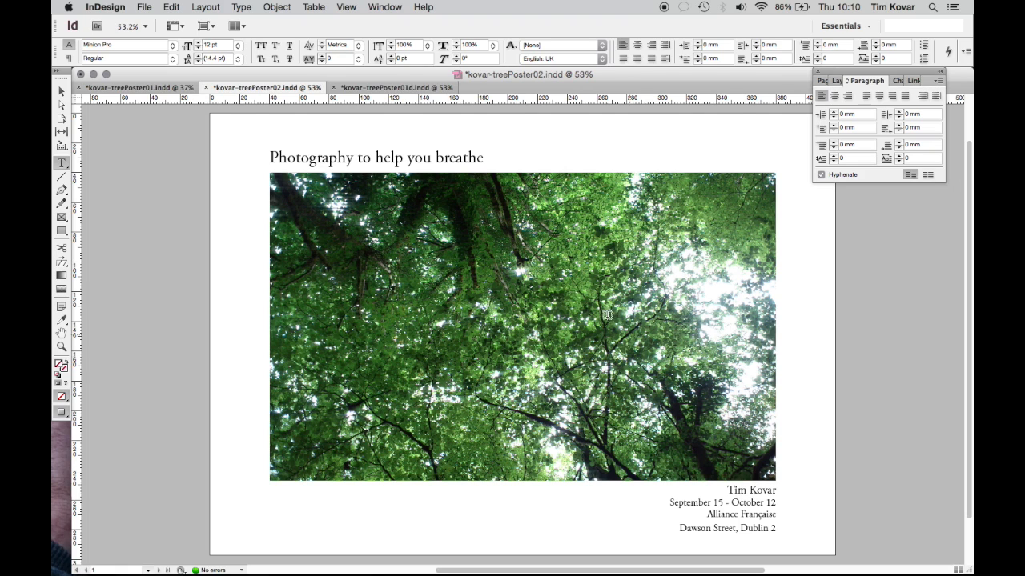
pyautogui.click(383, 88)
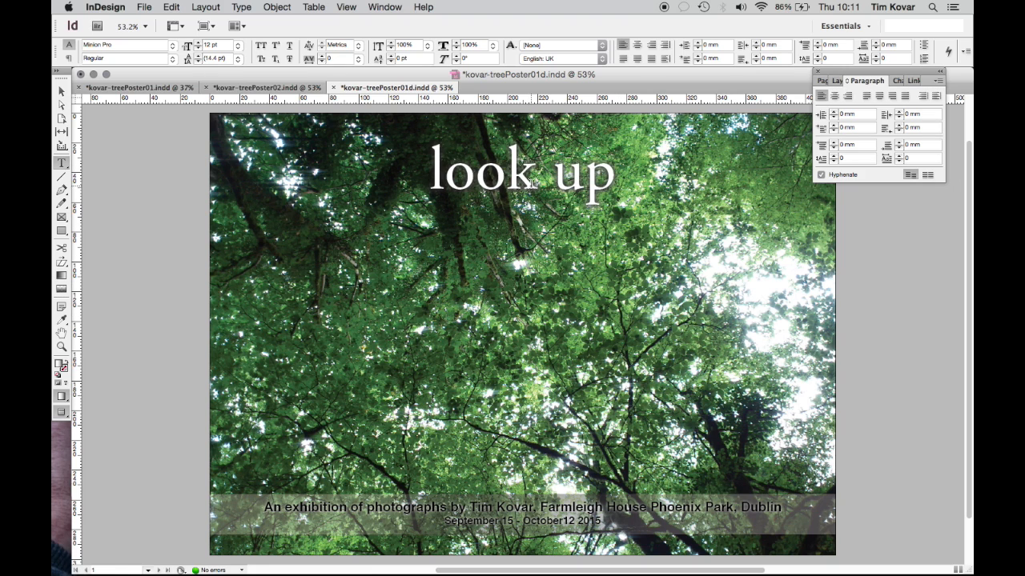
pyautogui.moveTo(613, 173); pyautogui.dragTo(425, 175)
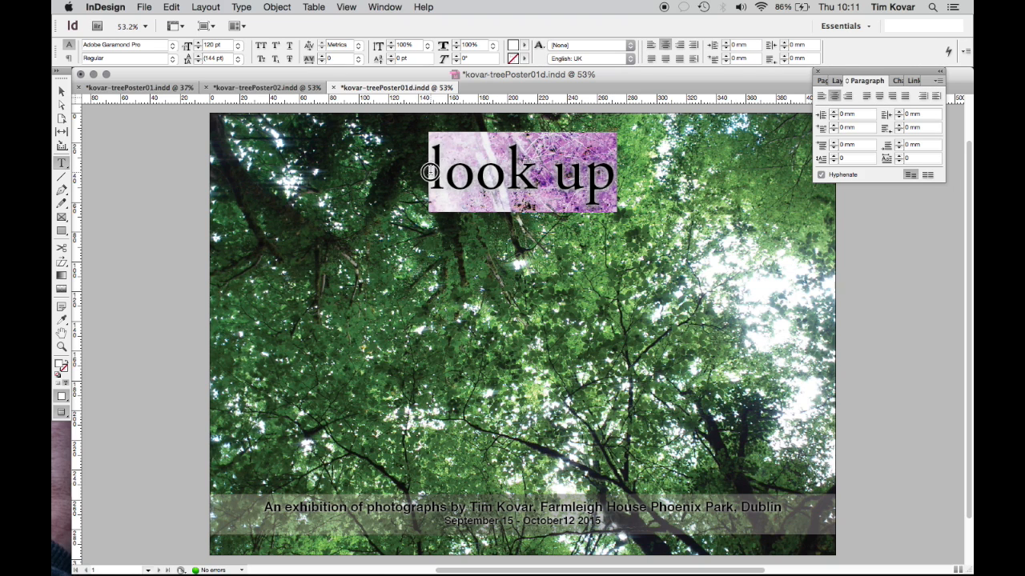
pyautogui.click(403, 257)
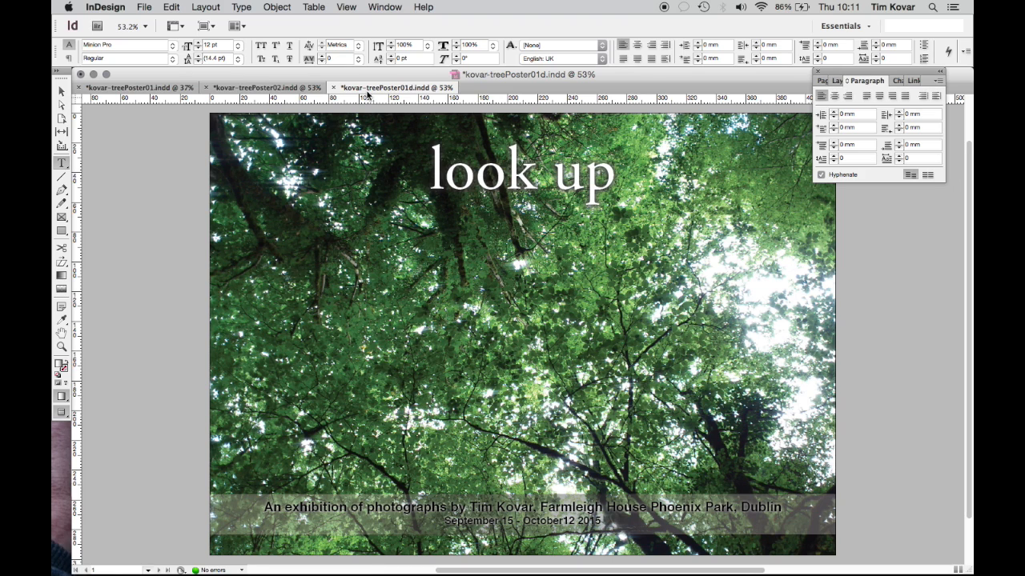
# Start a new print document with an A3 page size in landscape orientation
pyautogui.click(146, 7)
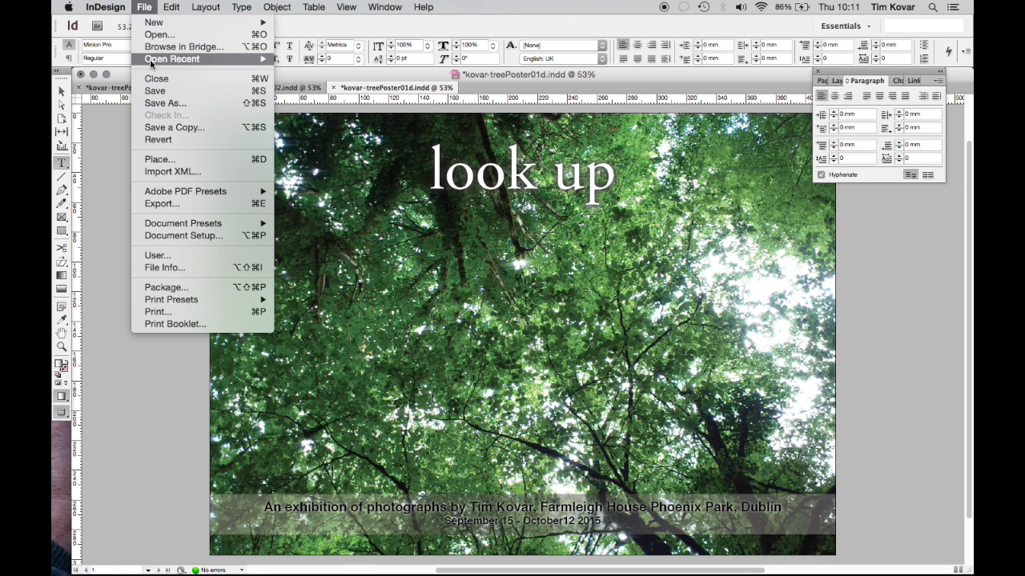
pyautogui.moveTo(227, 24)
pyautogui.click(303, 28)
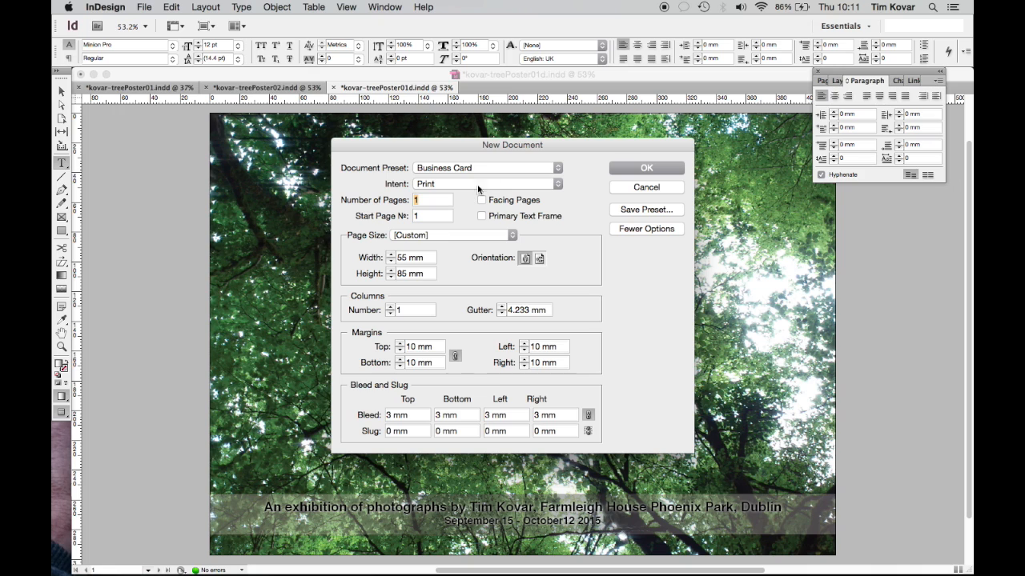
pyautogui.click(513, 236)
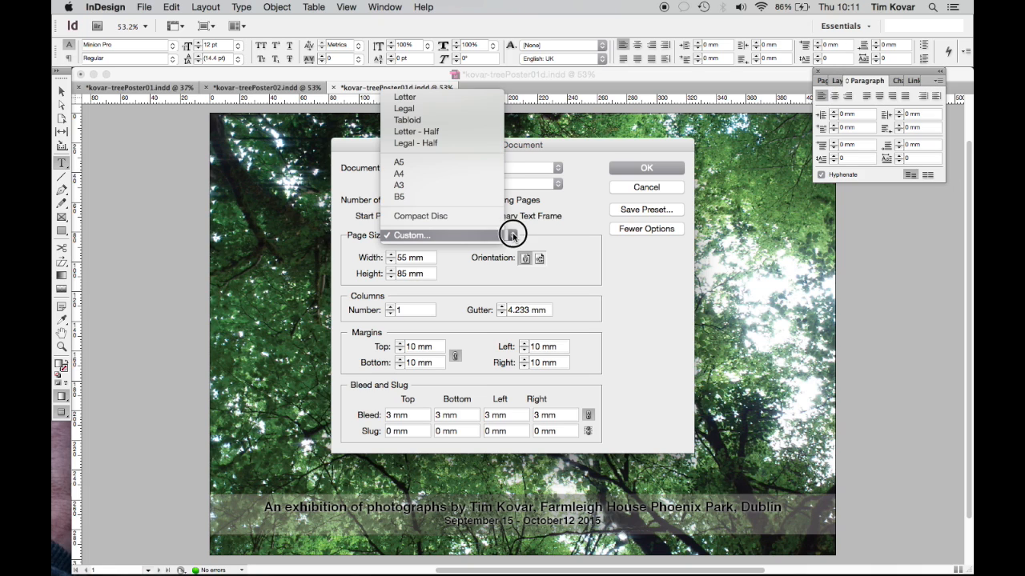
pyautogui.click(492, 185)
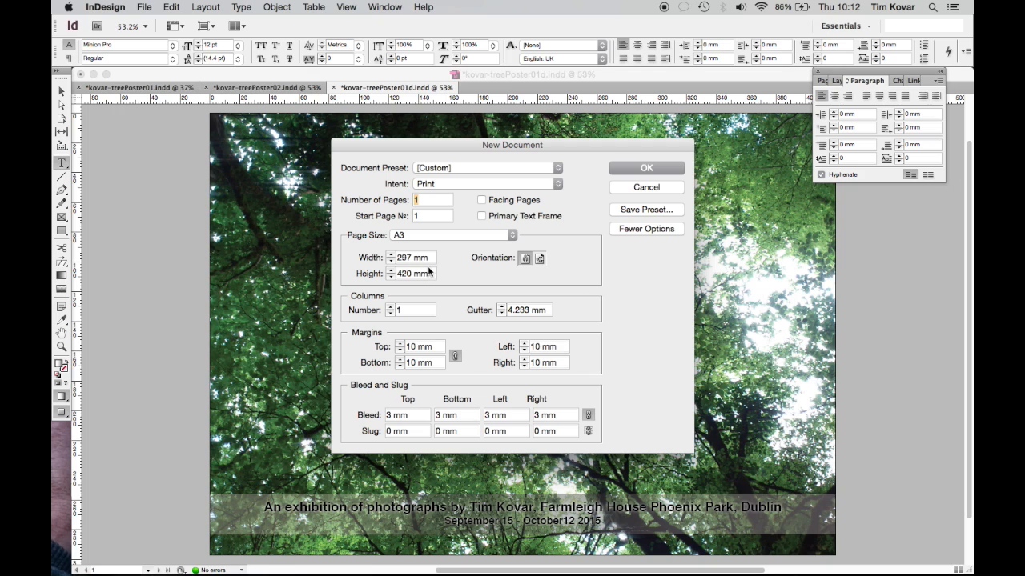
pyautogui.click(540, 259)
# Set a 3 mm bleed on all sides in the additional document options and create the document
pyautogui.click(657, 231)
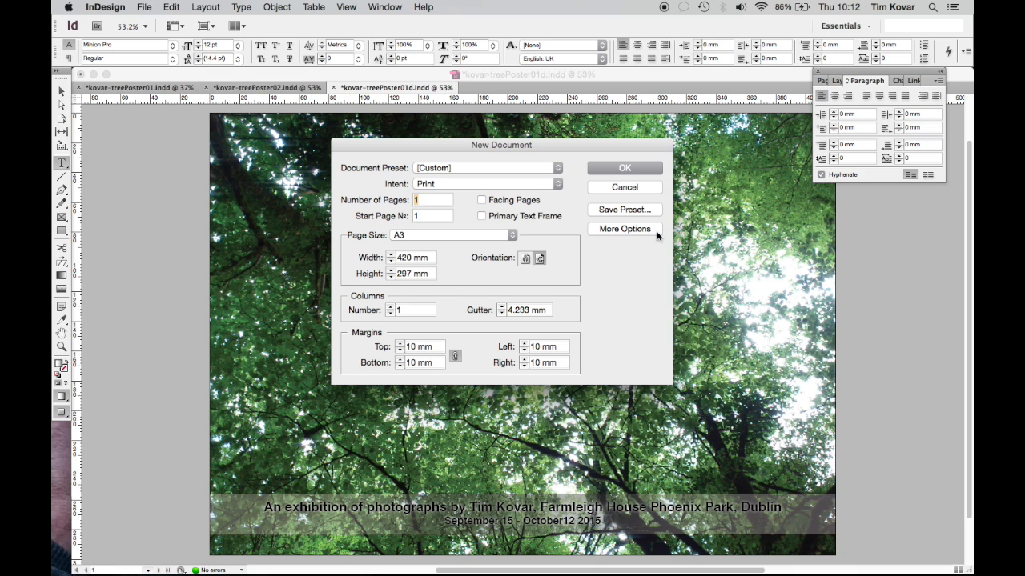
pyautogui.click(615, 228)
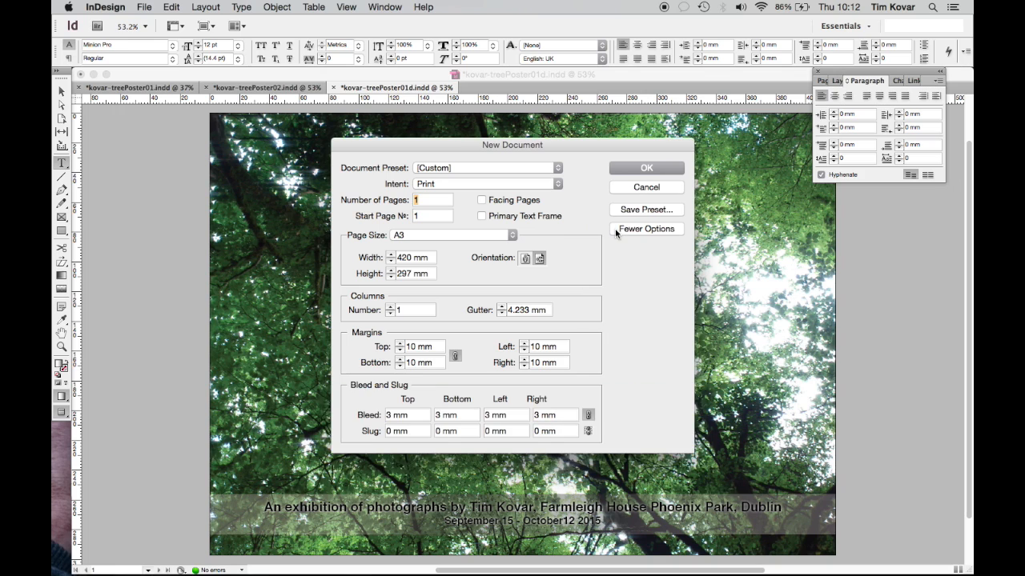
pyautogui.click(371, 417)
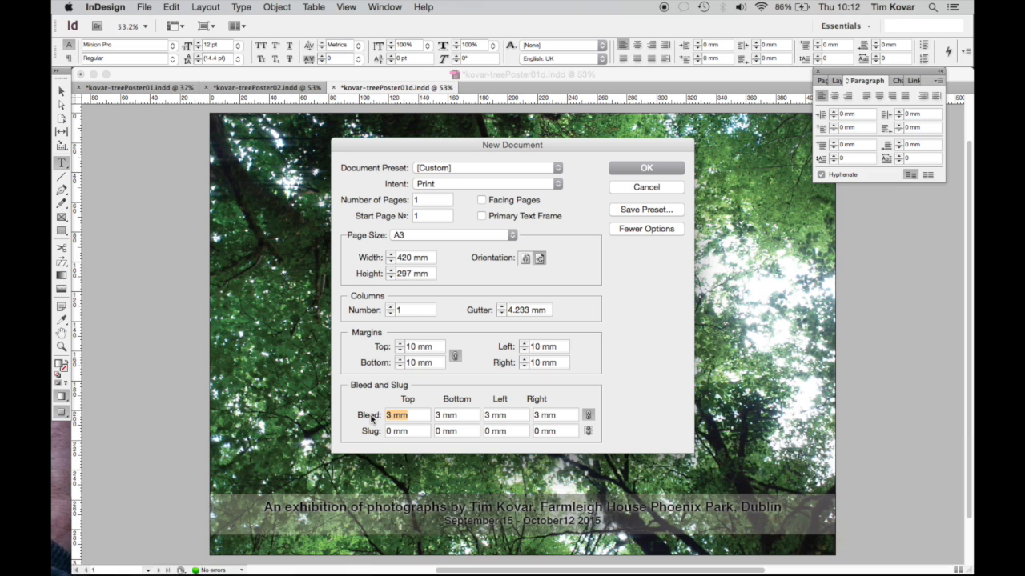
pyautogui.write('3')
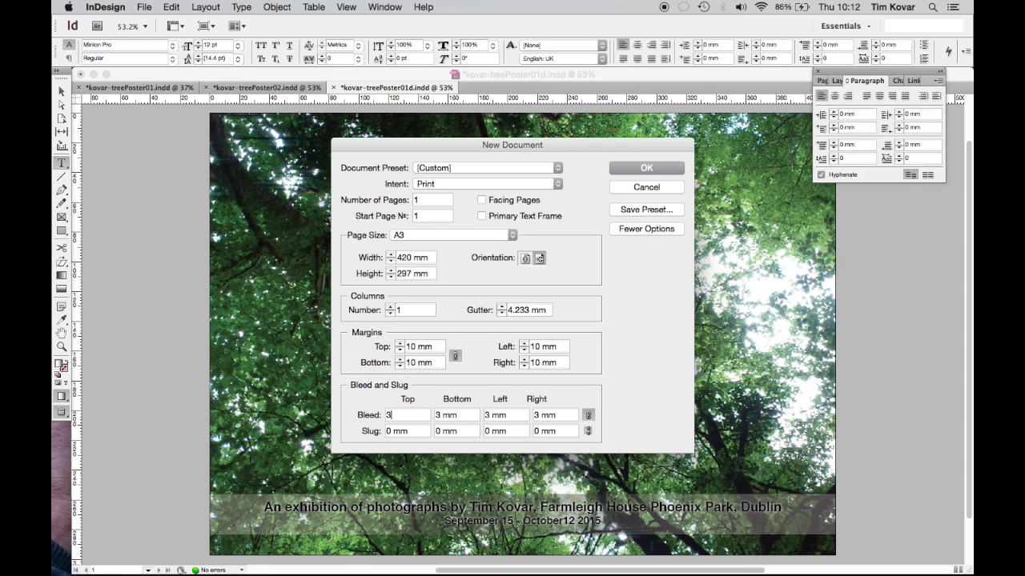
pyautogui.press('Tab')
pyautogui.click(631, 169)
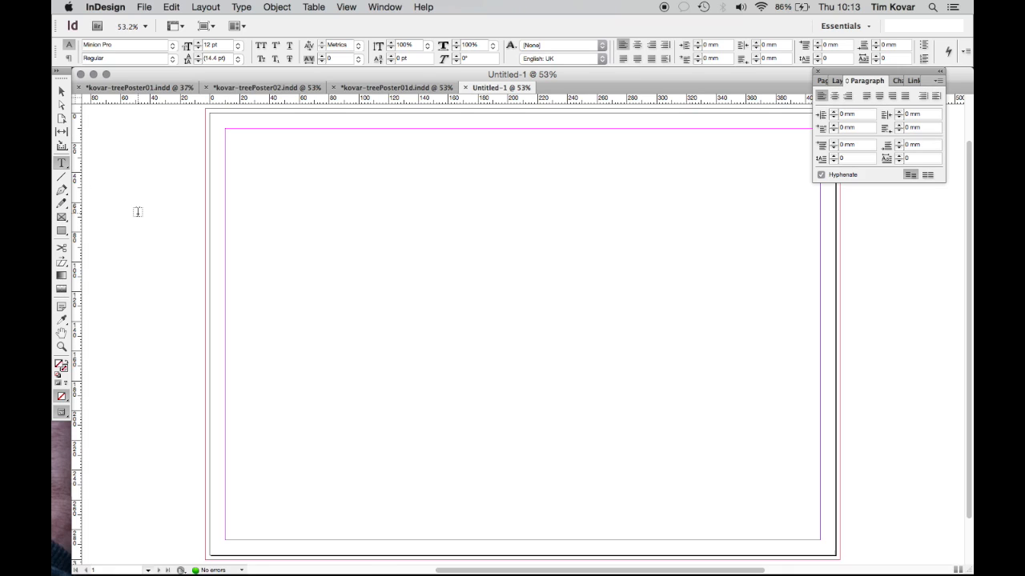
# Save the document as kovar-posterTrees-test.indd in the kovar-exhibitionPoster folder inside Photobook2015's ExhibitionPoster folder
pyautogui.press('super+s')
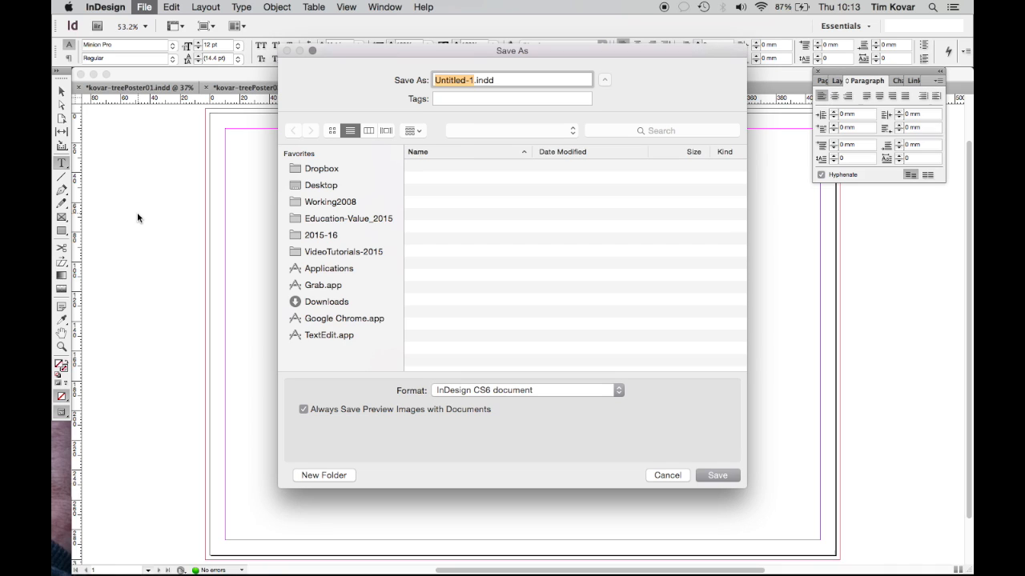
pyautogui.write('kovar-')
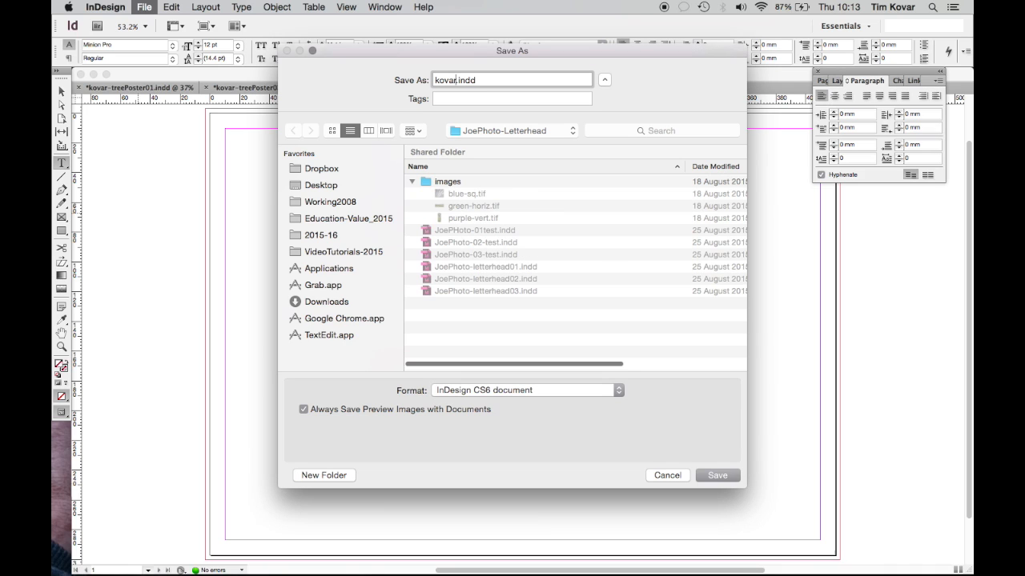
pyautogui.write('posterTre')
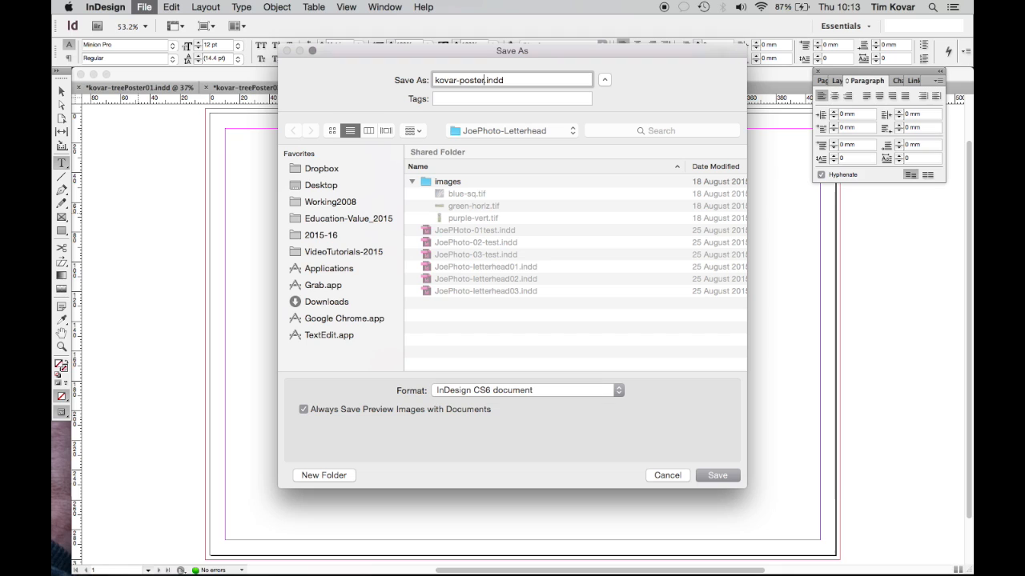
pyautogui.write('es-test')
pyautogui.click(570, 131)
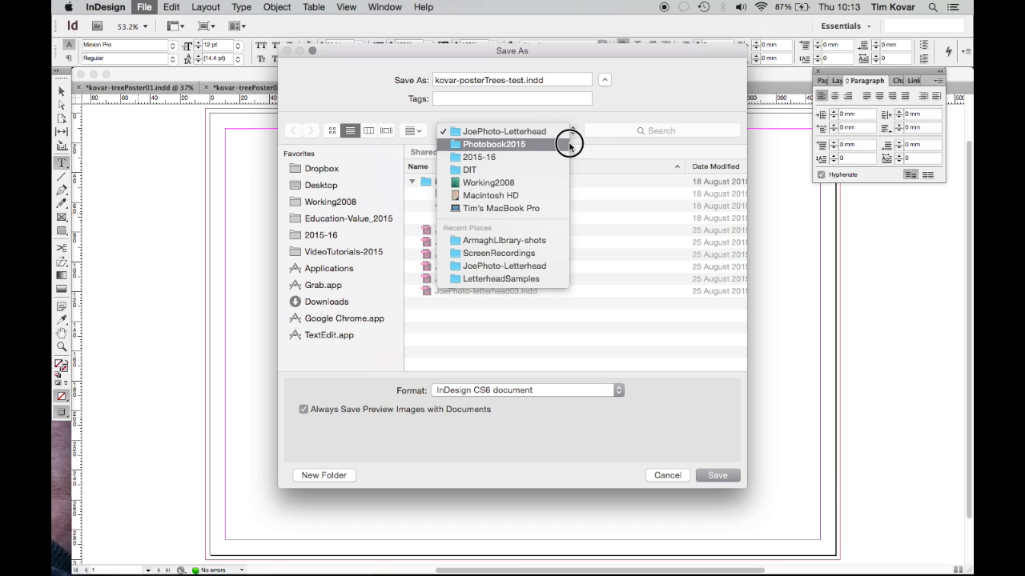
pyautogui.click(568, 144)
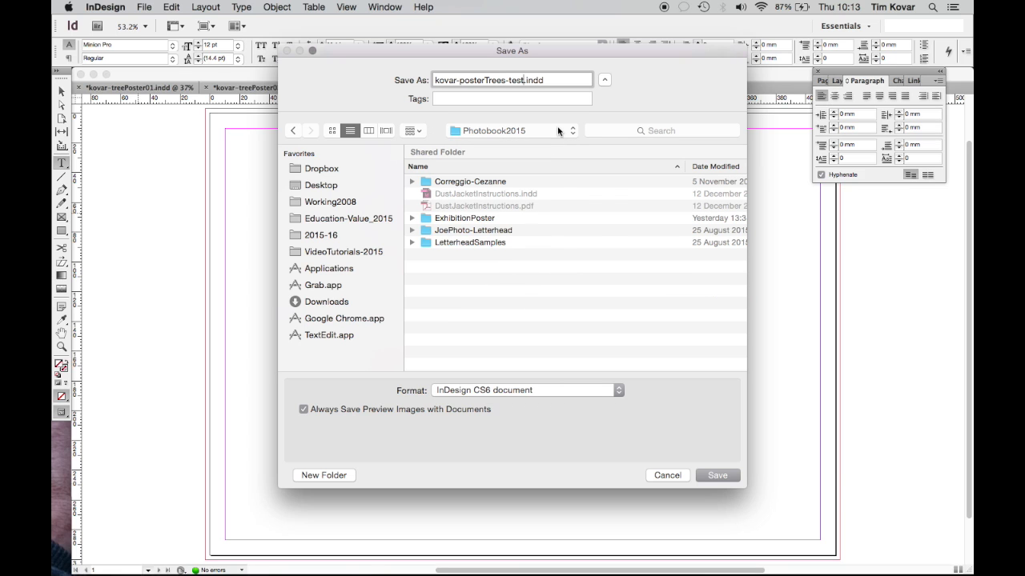
pyautogui.doubleClick(426, 218)
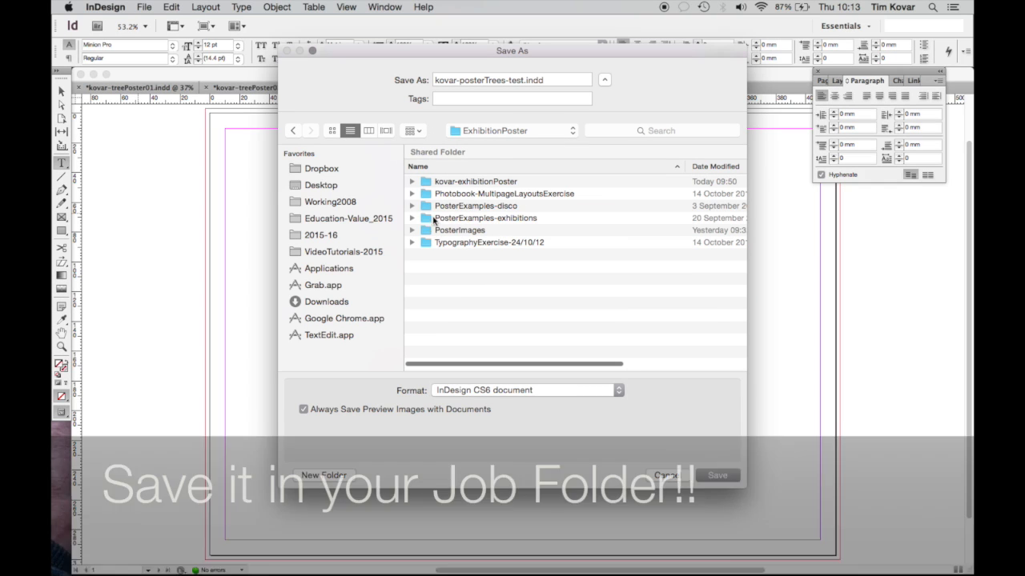
pyautogui.doubleClick(428, 184)
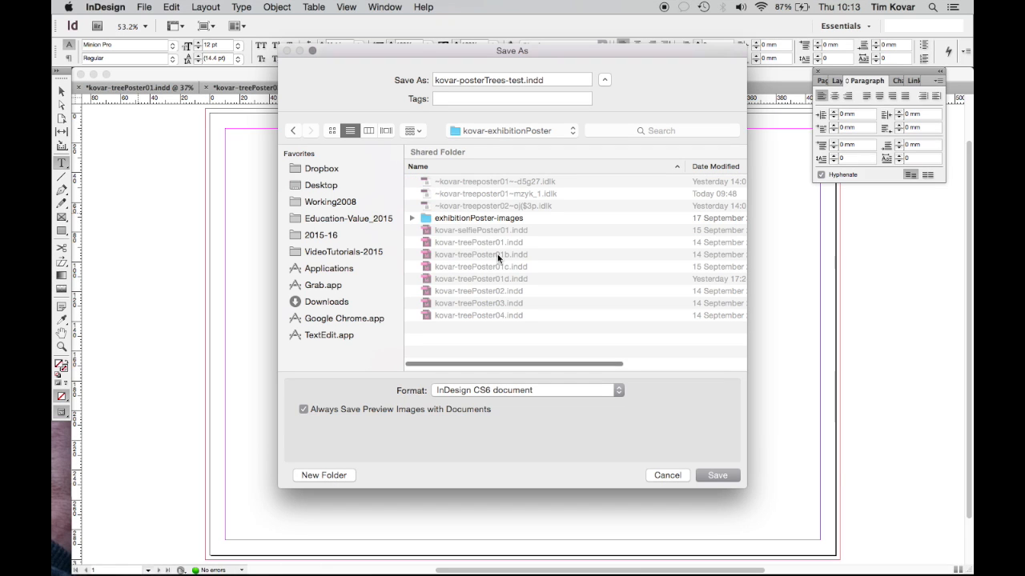
pyautogui.click(718, 476)
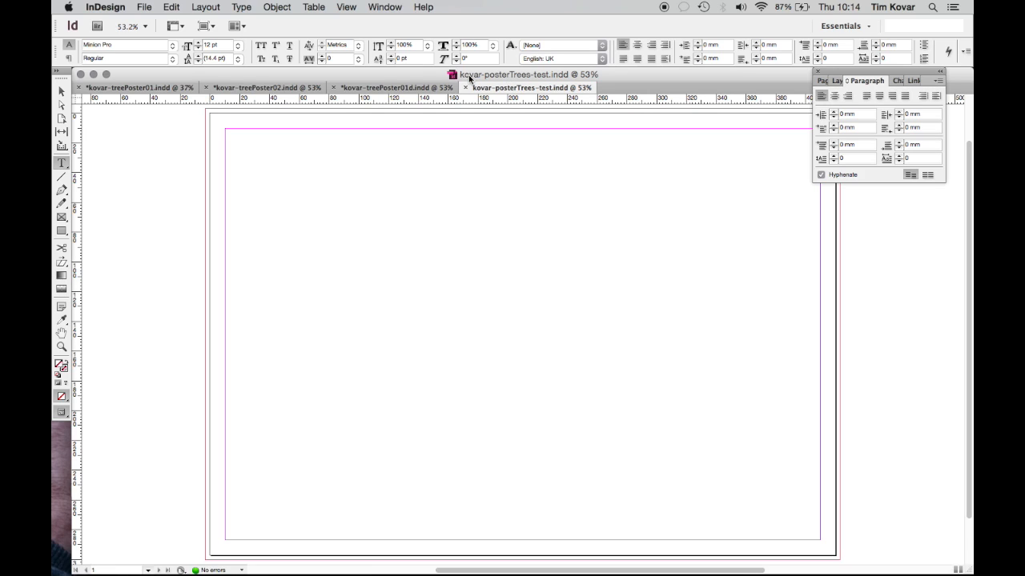
# Draw a rectangle frame 426 by 303 mm covering the whole page out to the bleed lines, with its upper-left corner as reference point
pyautogui.click(62, 218)
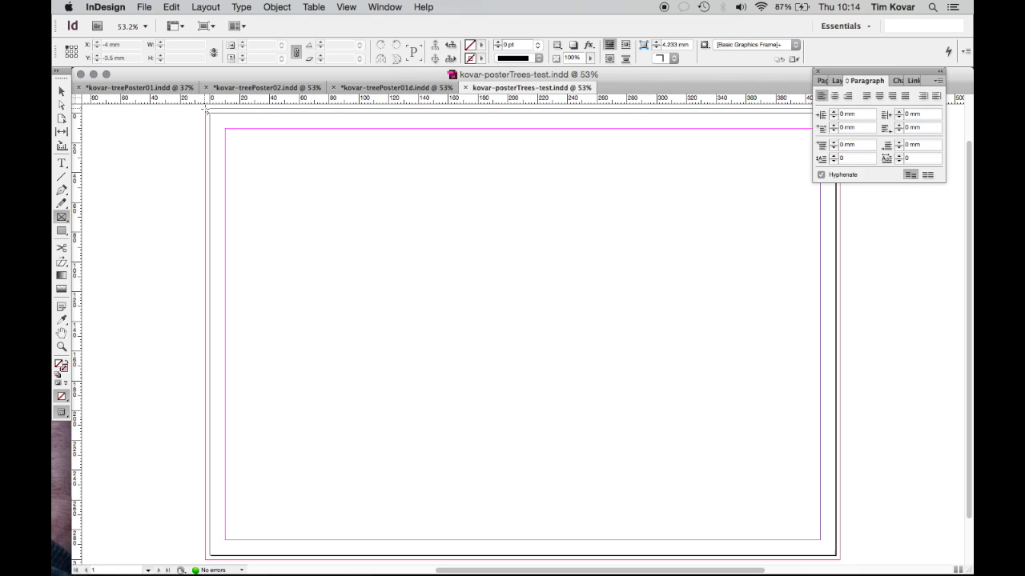
pyautogui.moveTo(206, 110); pyautogui.dragTo(839, 560)
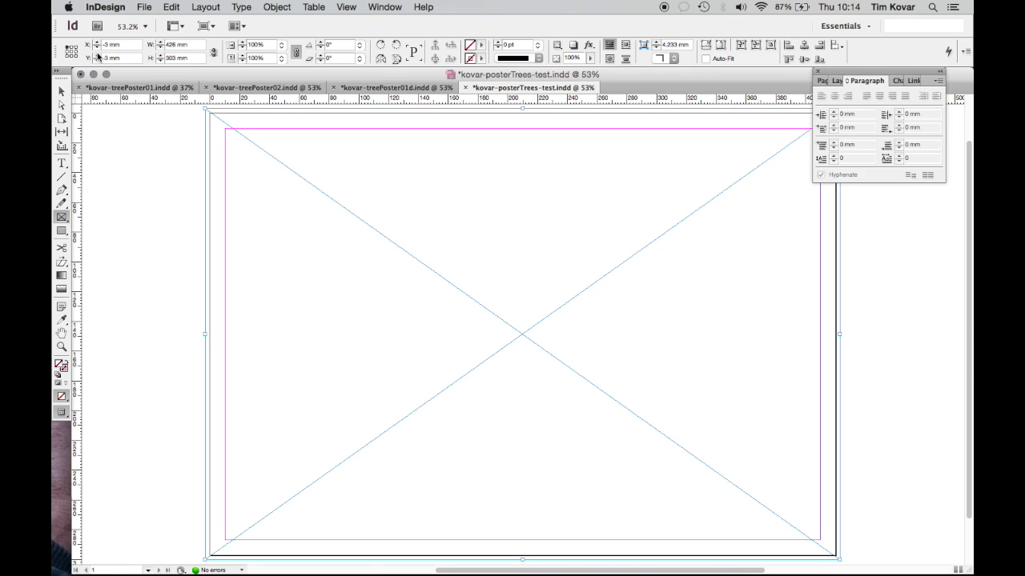
pyautogui.click(71, 46)
pyautogui.click(76, 46)
pyautogui.click(68, 46)
pyautogui.click(777, 457)
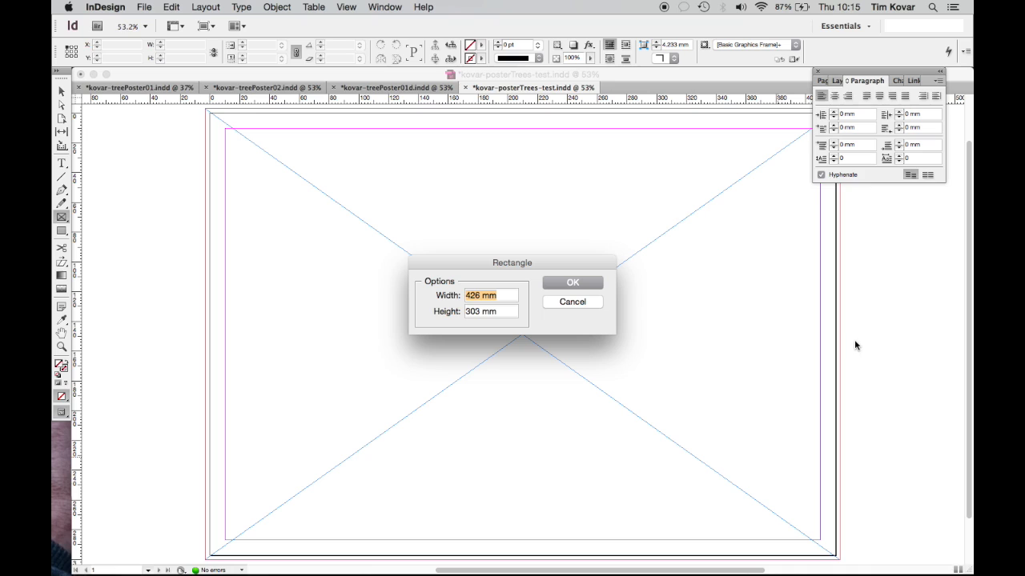
pyautogui.click(582, 304)
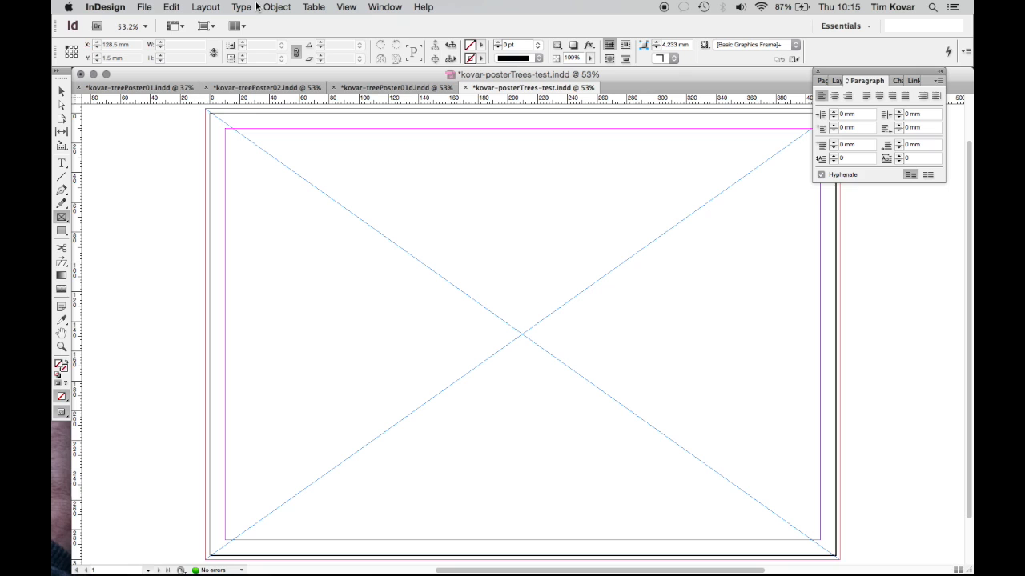
# Place leavesOverhead.tif from the exhibitionPoster-images folder into the full-page frame
pyautogui.click(146, 8)
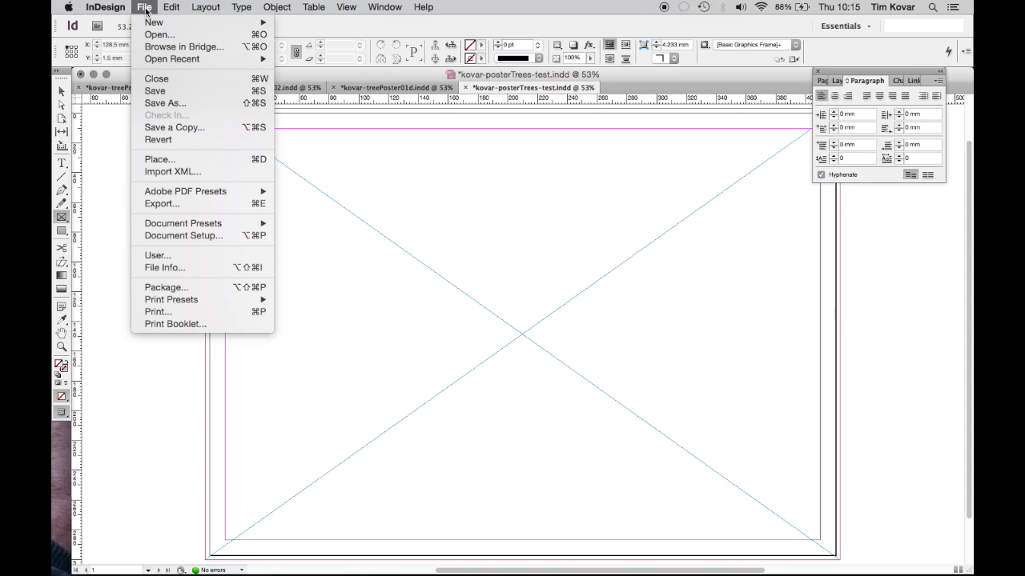
pyautogui.click(165, 160)
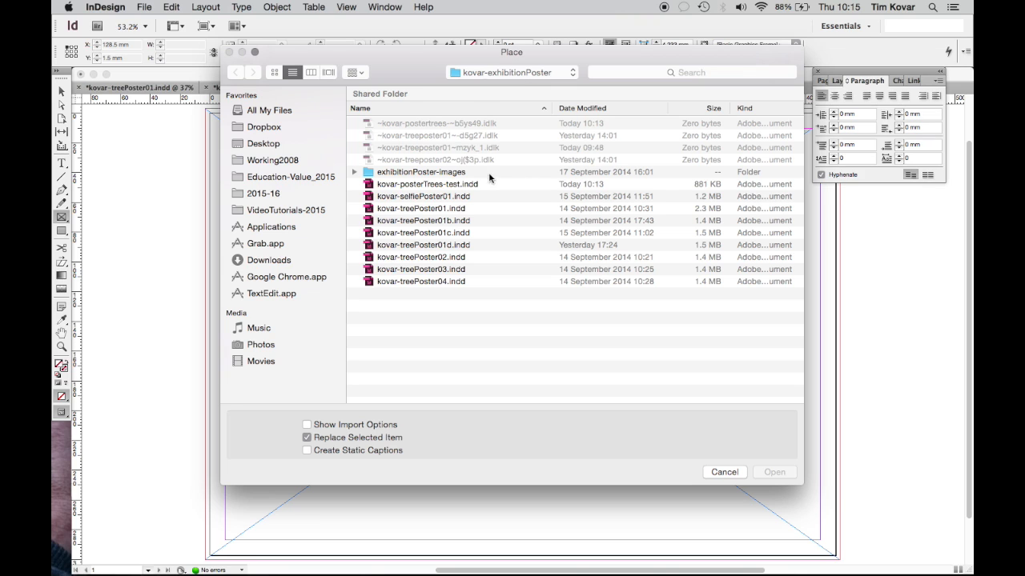
pyautogui.click(355, 173)
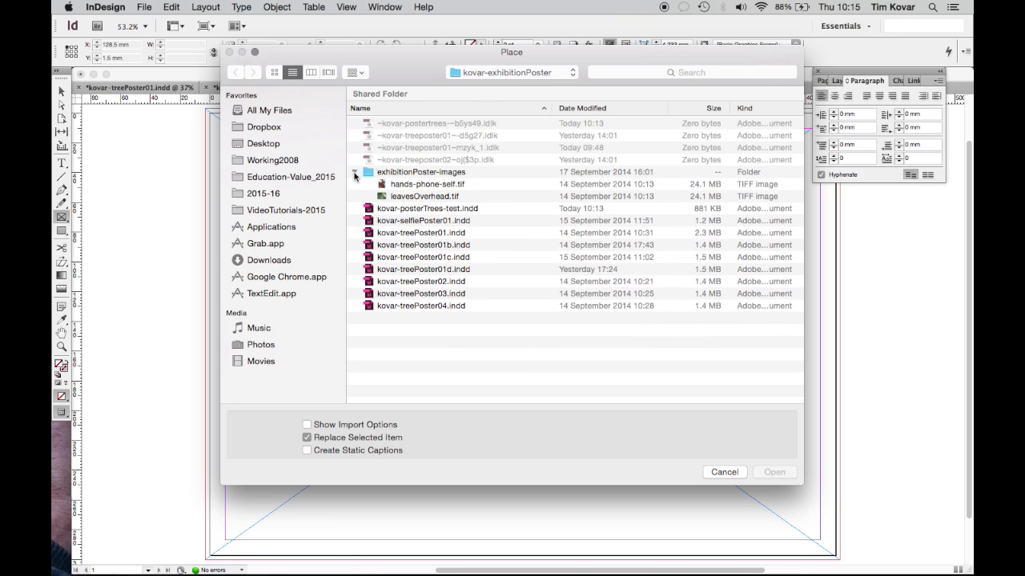
pyautogui.doubleClick(415, 198)
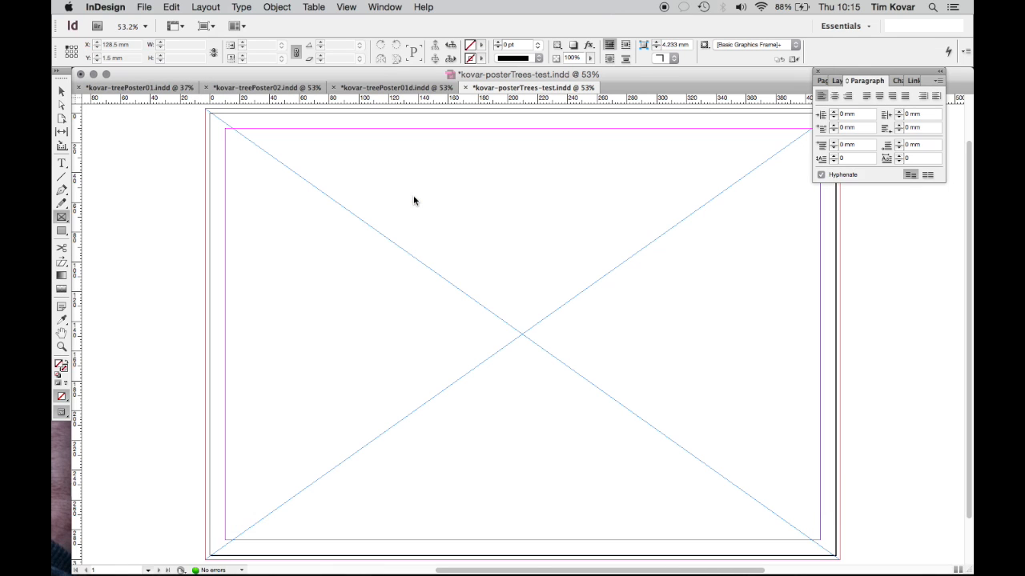
pyautogui.click(414, 198)
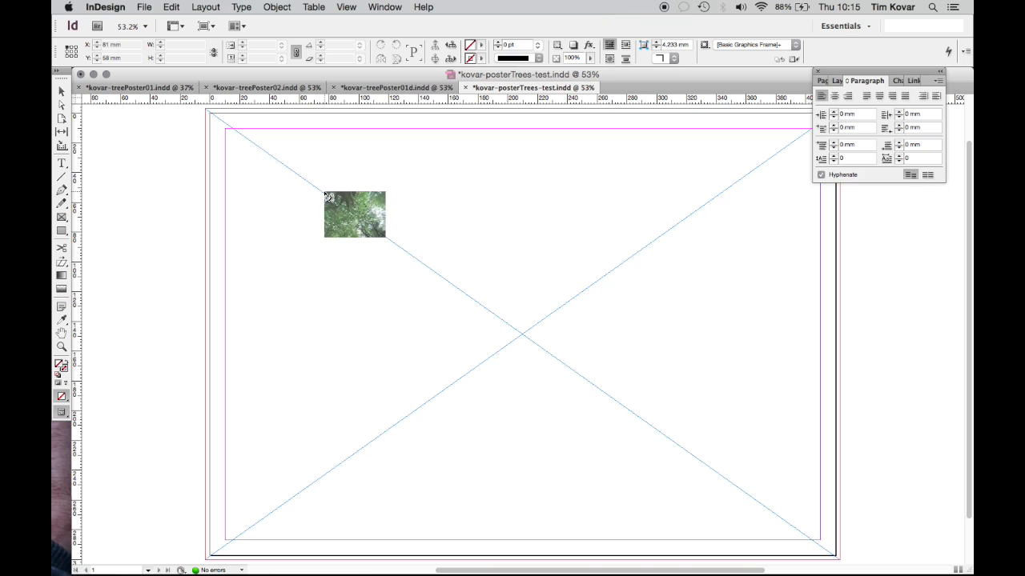
pyautogui.click(312, 188)
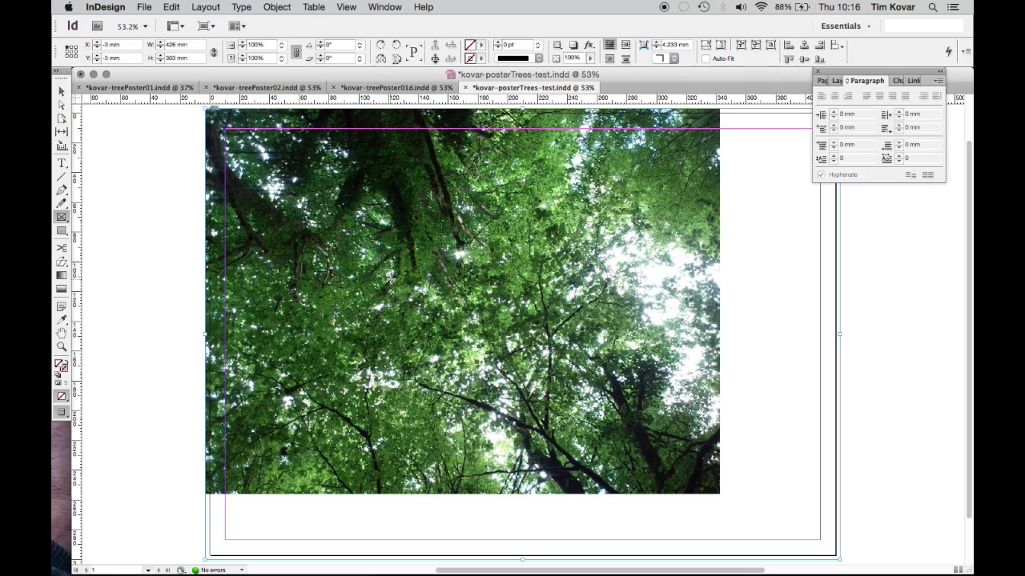
# Select the photo inside its frame and scale it proportionally to 426 mm wide so it spans the full bleed width
pyautogui.click(60, 105)
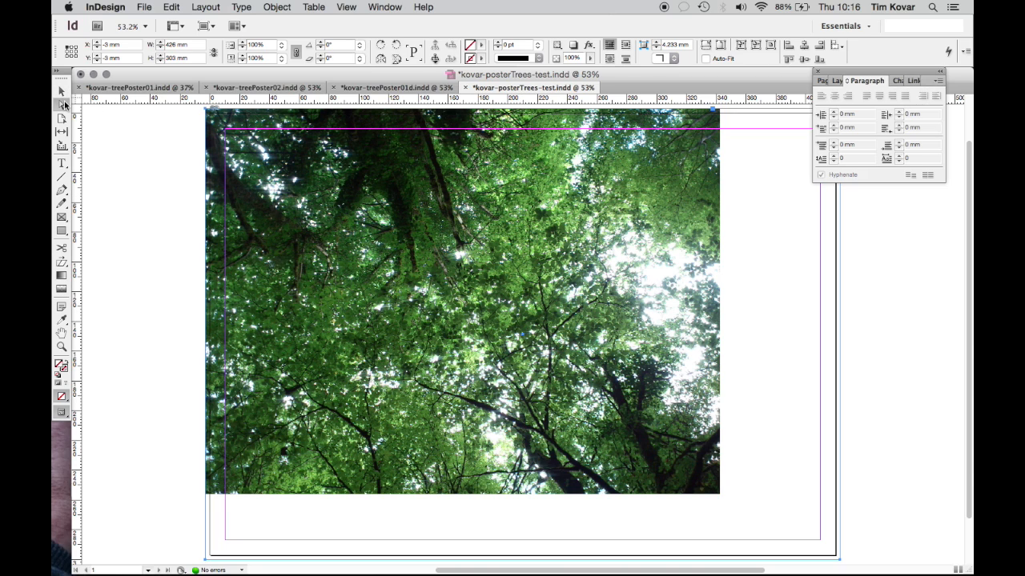
pyautogui.click(63, 92)
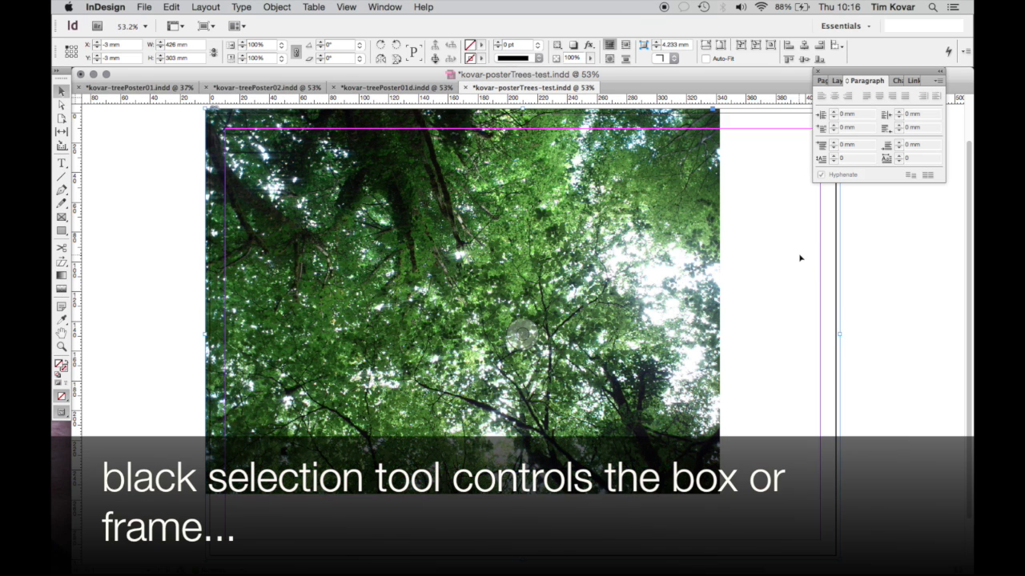
pyautogui.click(62, 105)
pyautogui.click(582, 380)
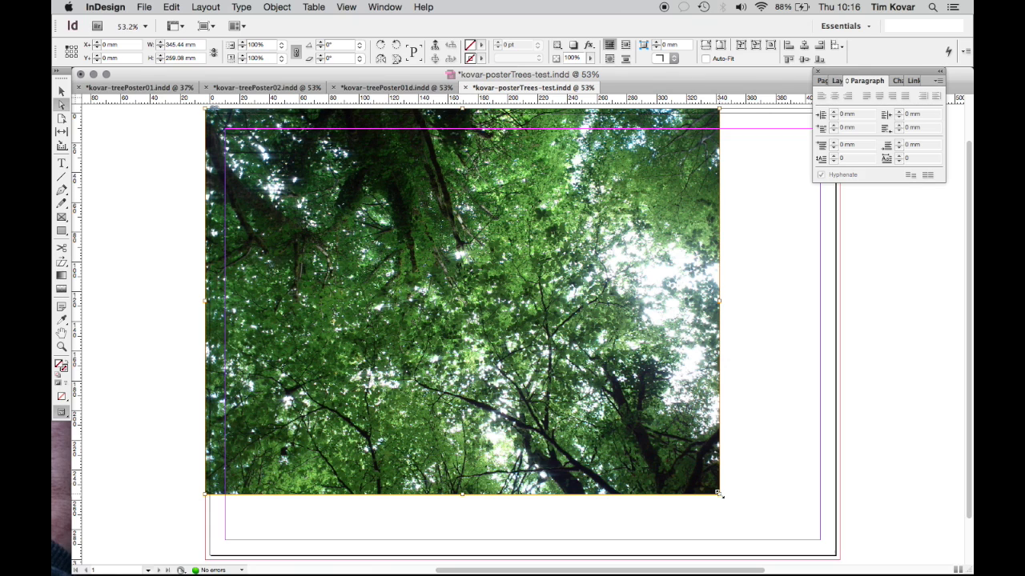
pyautogui.moveTo(718, 494); pyautogui.dragTo(838, 549)
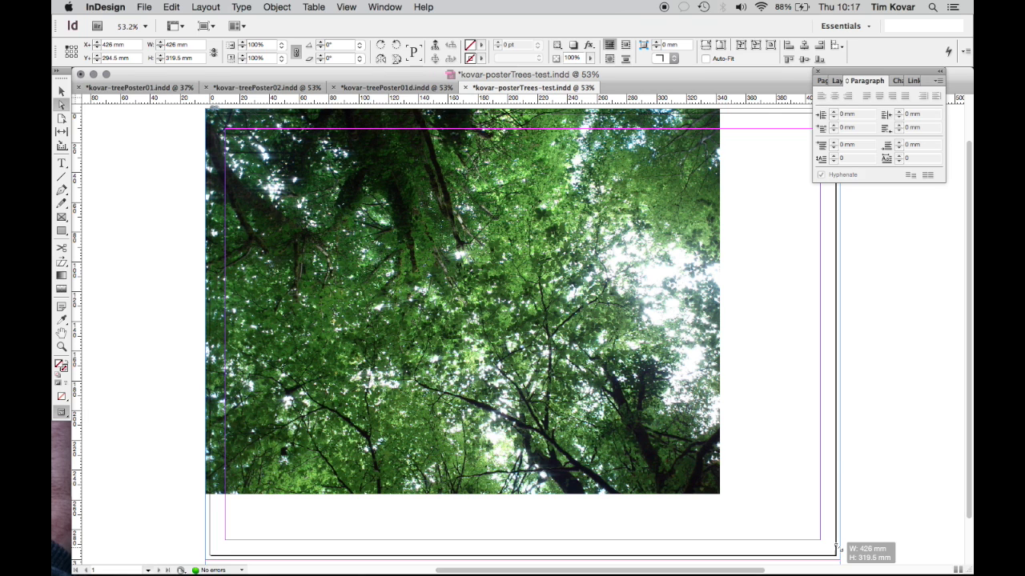
pyautogui.moveTo(837, 549); pyautogui.dragTo(838, 549)
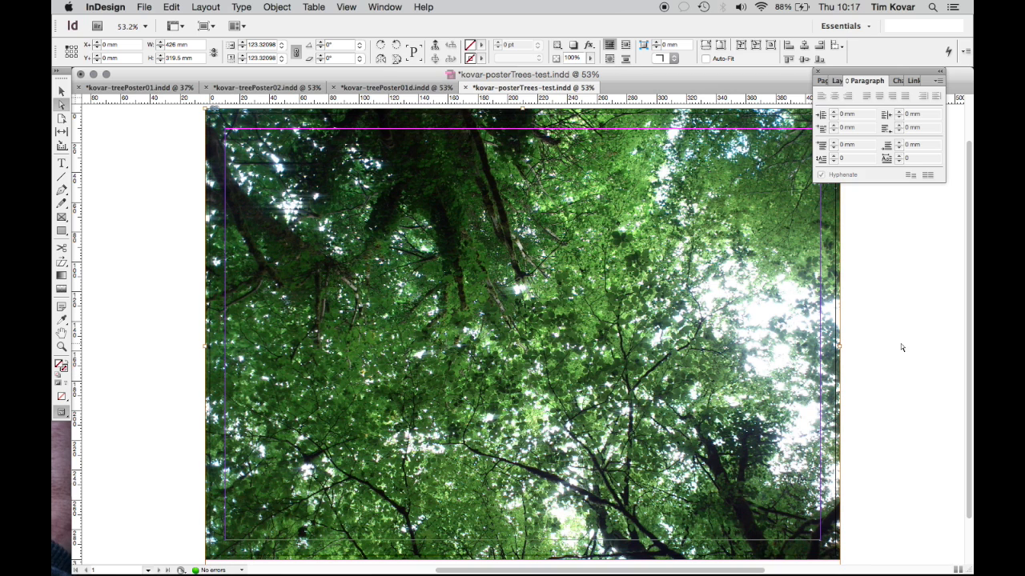
# Shift the photo upward inside its frame to a vertical offset of about -10.5 mm
pyautogui.scroll(-3, 901, 343)
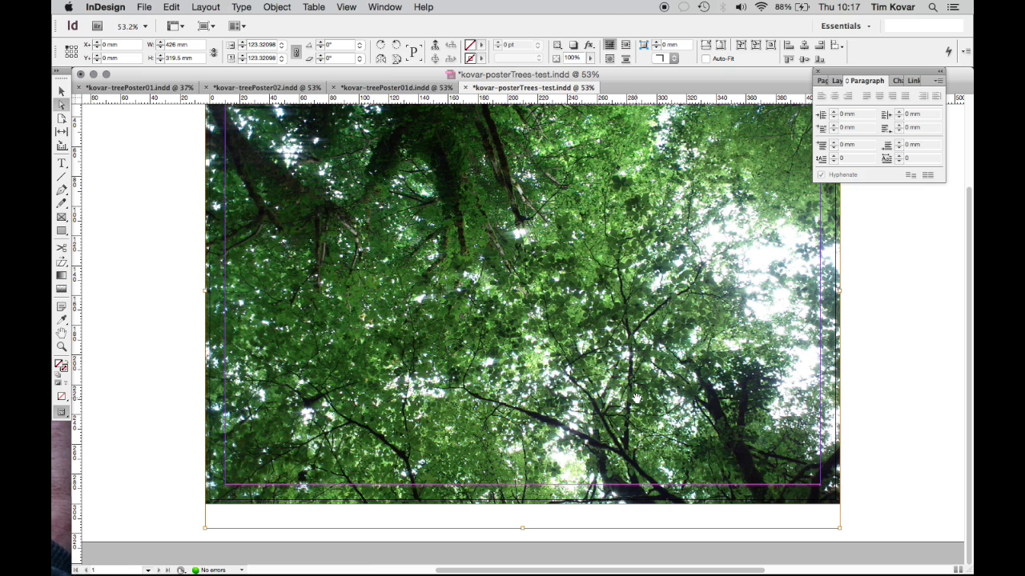
pyautogui.press('Up')
pyautogui.press('Up')
pyautogui.press('Up')
pyautogui.press('Up')
pyautogui.press('Up')
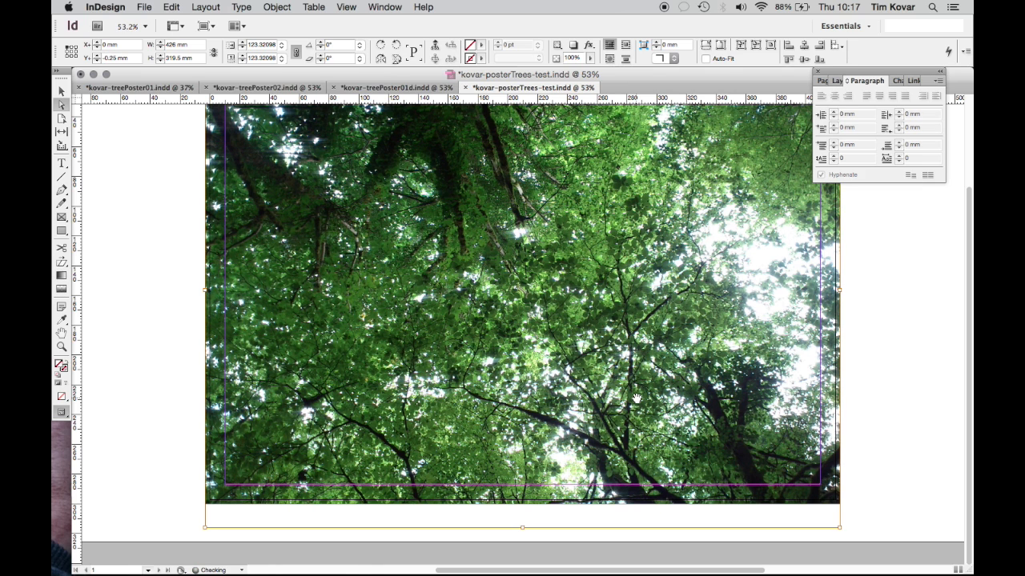
pyautogui.moveTo(636, 397)
pyautogui.mouseDown()
pyautogui.moveTo(623, 370)
pyautogui.moveTo(633, 387)
pyautogui.moveTo(647, 383)
pyautogui.mouseUp()
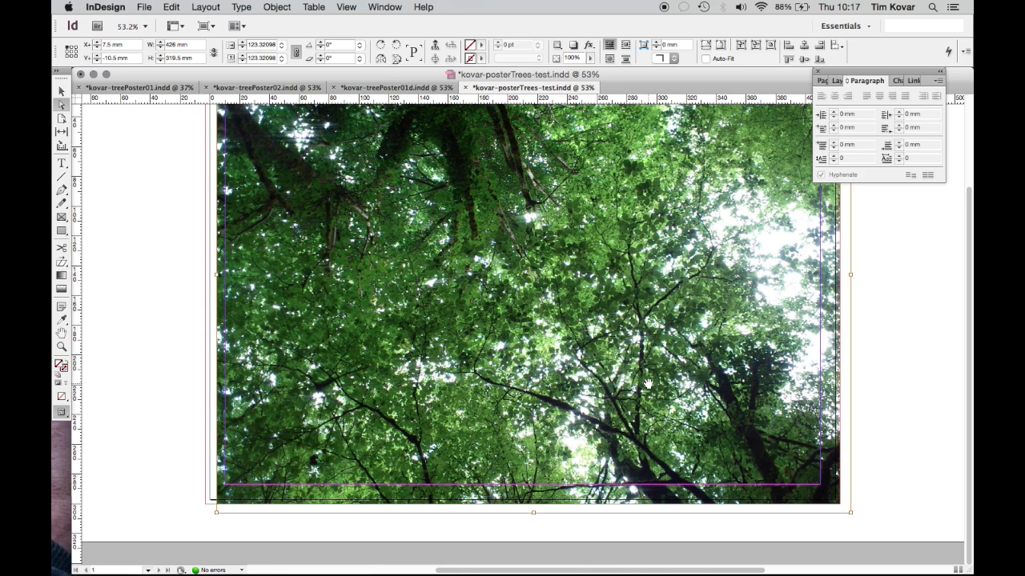
# Nudge the photo left inside its frame to a horizontal offset of 0 mm and check its coverage at the page edges
pyautogui.press('Left')
pyautogui.press('Left')
pyautogui.press('Left')
pyautogui.press('Left')
pyautogui.press('Left')
pyautogui.press('Left')
pyautogui.press('Left')
pyautogui.press('Left')
pyautogui.press('Left')
pyautogui.press('Left')
pyautogui.press('Left')
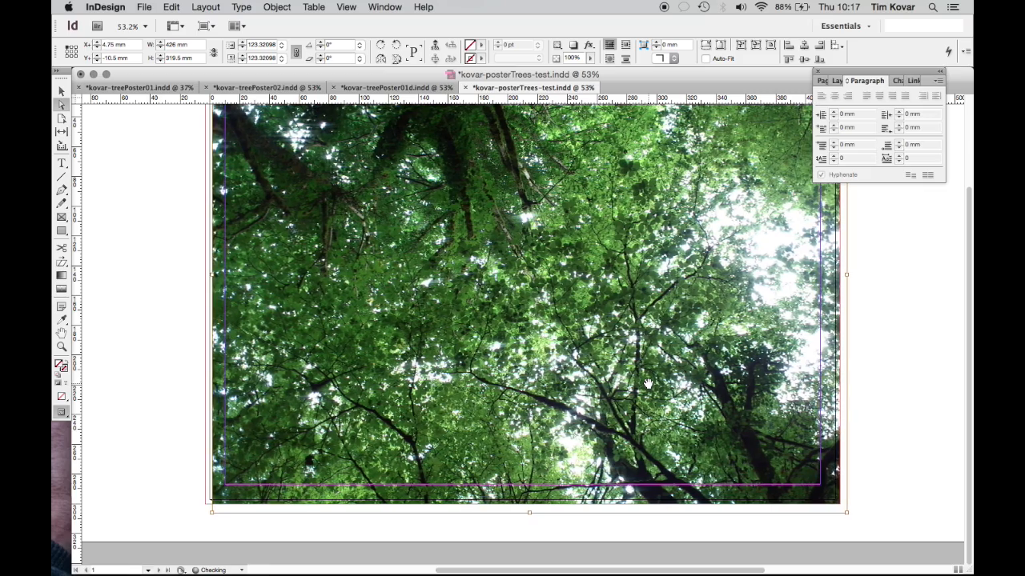
pyautogui.press('Left')
pyautogui.press('Left')
pyautogui.press('Left')
pyautogui.press('Left')
pyautogui.press('Left')
pyautogui.press('Left')
pyautogui.press('Left')
pyautogui.press('Left')
pyautogui.press('Left')
pyautogui.press('Left')
pyautogui.press('Left')
pyautogui.press('Left')
pyautogui.press('Left')
pyautogui.press('Left')
pyautogui.press('Left')
pyautogui.press('Left')
pyautogui.press('Left')
pyautogui.press('Left')
pyautogui.press('Left')
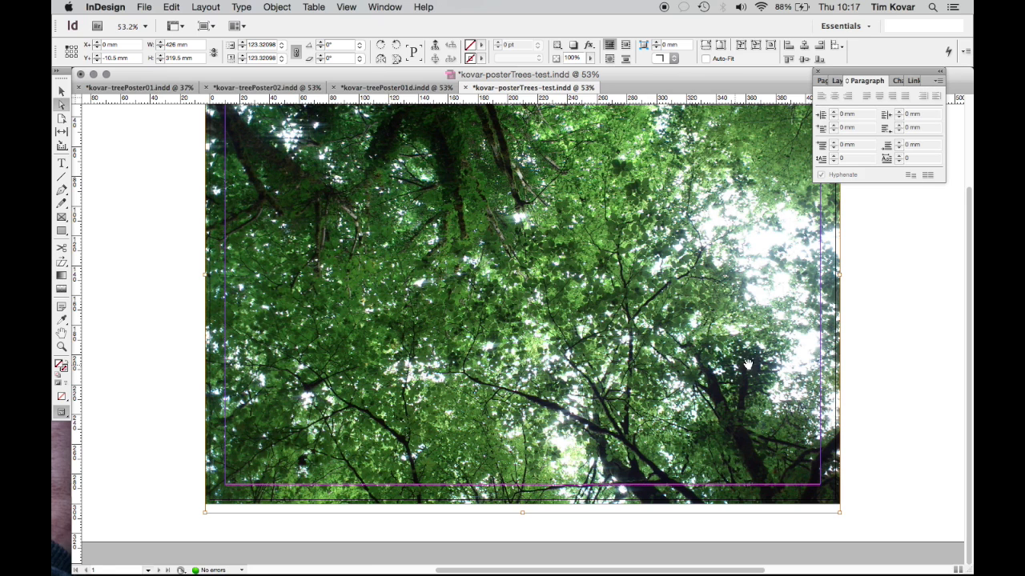
pyautogui.scroll(5, 709, 312)
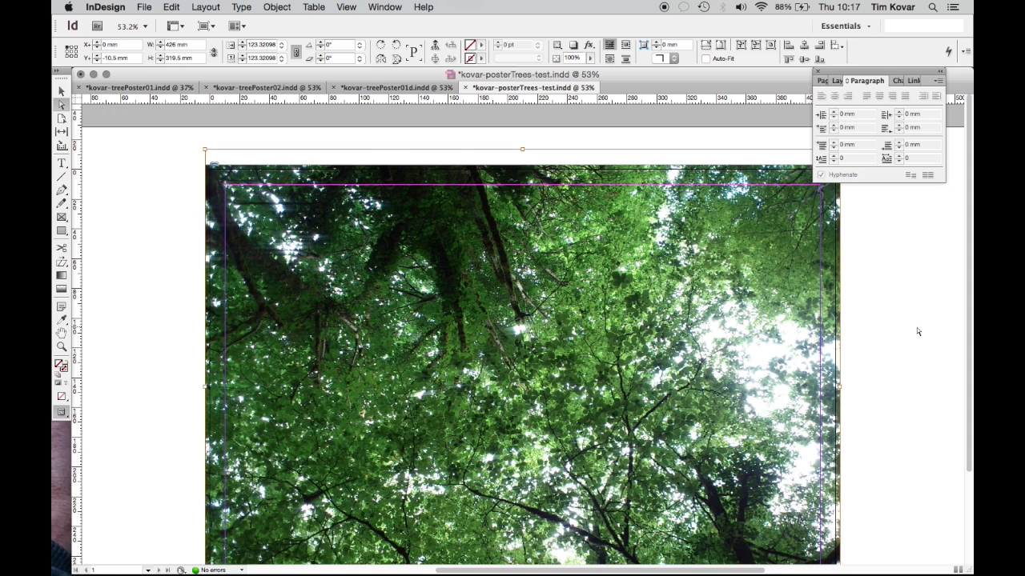
pyautogui.scroll(-2, 917, 327)
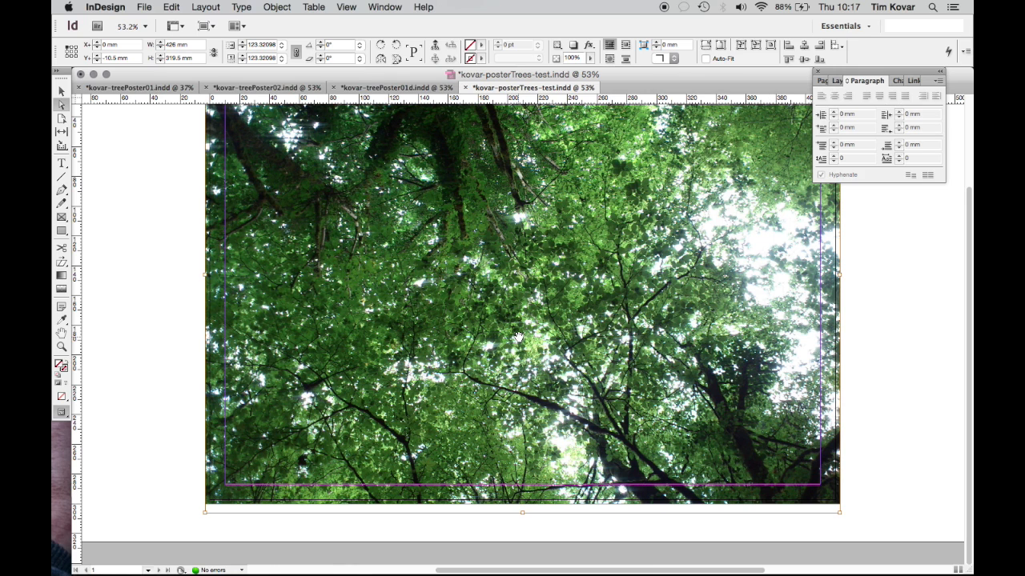
pyautogui.scroll(2, 518, 337)
pyautogui.scroll(-2, 519, 337)
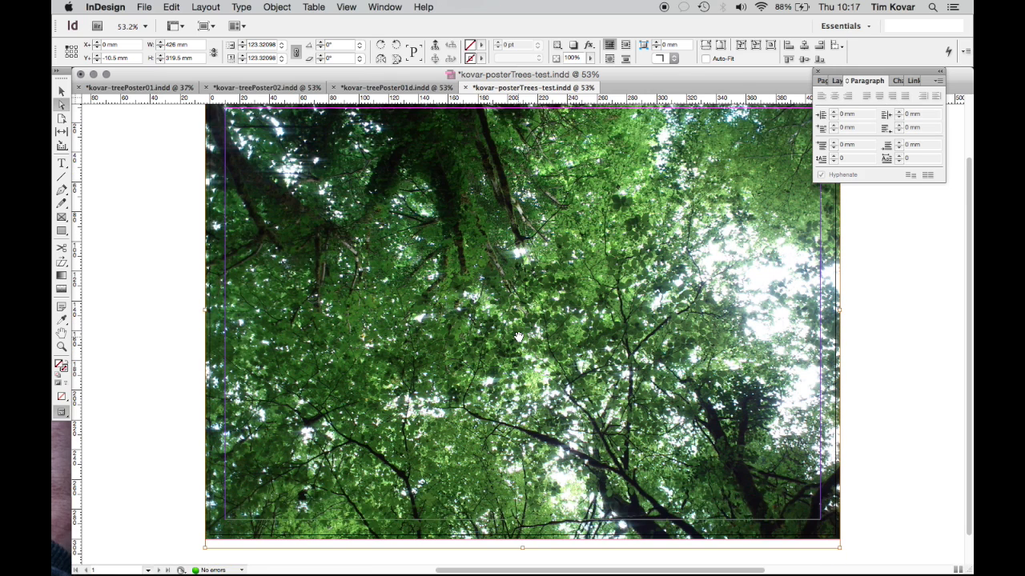